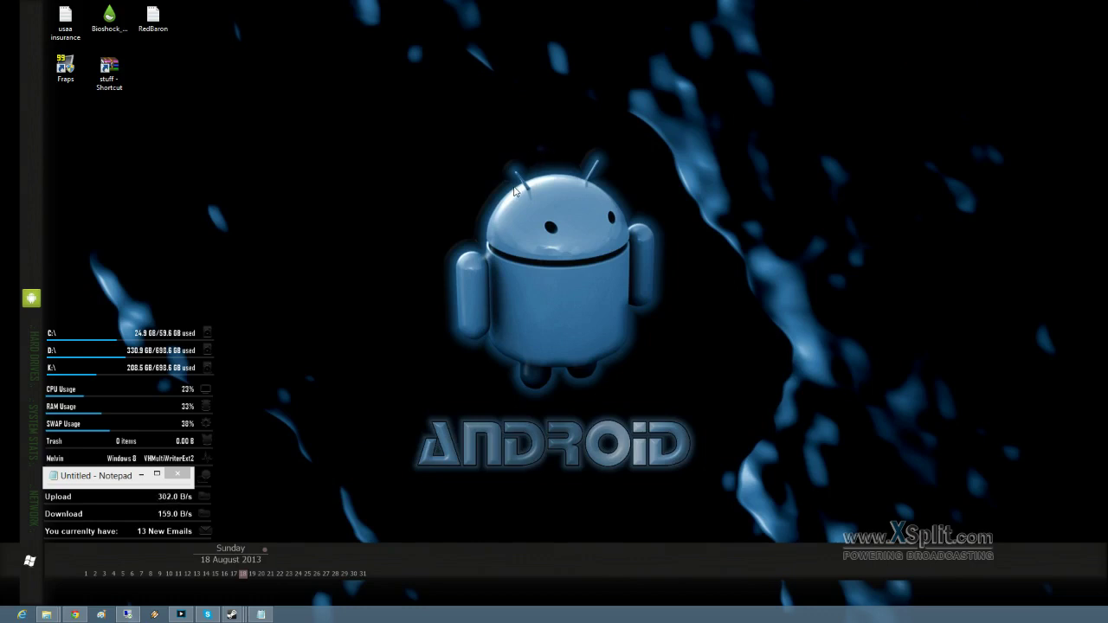
Open the AirDroid web dashboard showing the Asus Nexus 7 connected over LAN.
{"action": "left_click", "coordinate": [31, 301]}
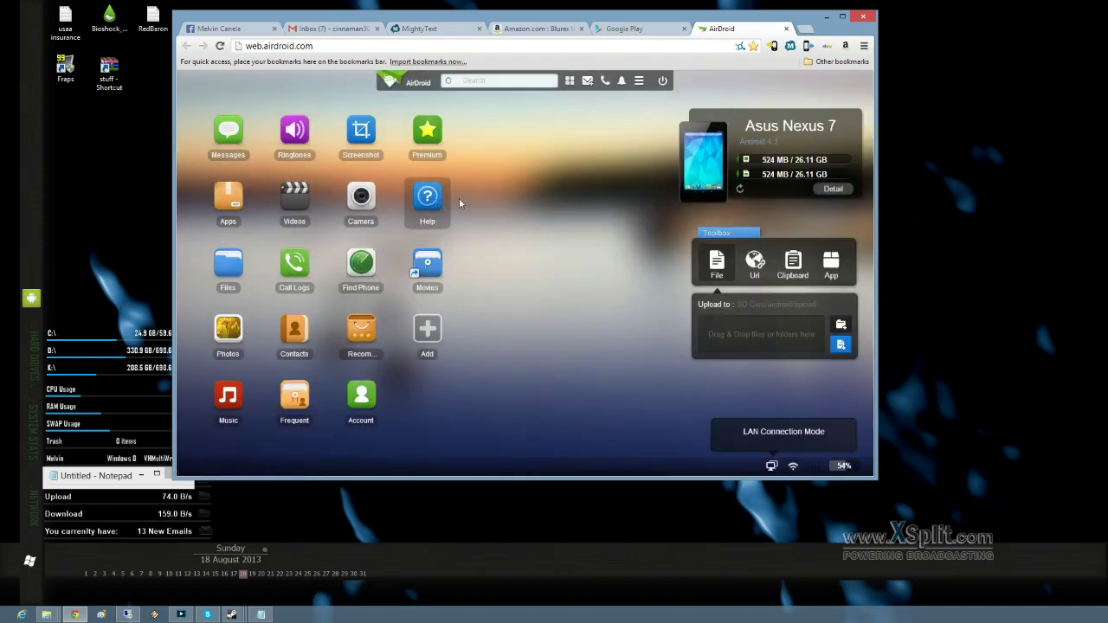
Open an Upload Files window for the tablet's /sdcard/Movies folder.
{"action": "left_click", "coordinate": [436, 269]}
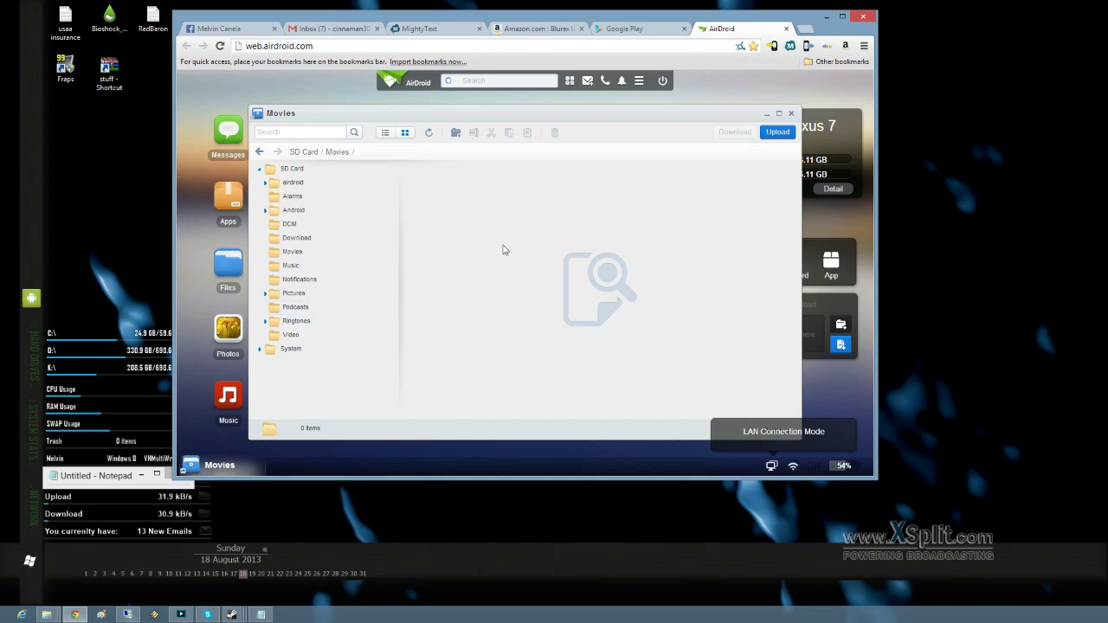
{"action": "left_click", "coordinate": [778, 133]}
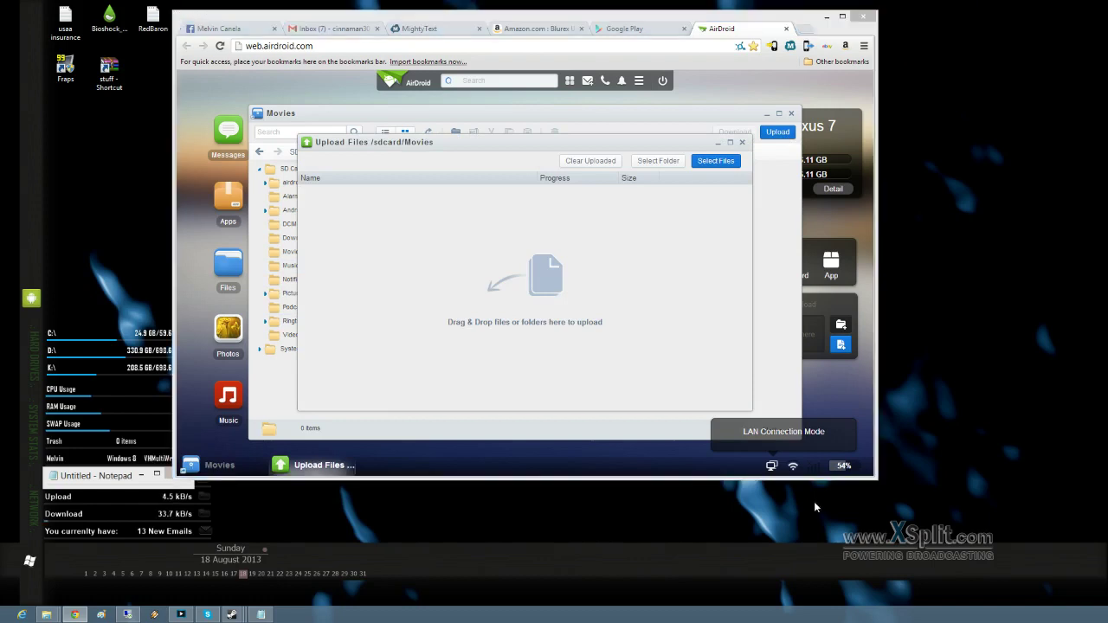
{"action": "mouse_move", "coordinate": [47, 614]}
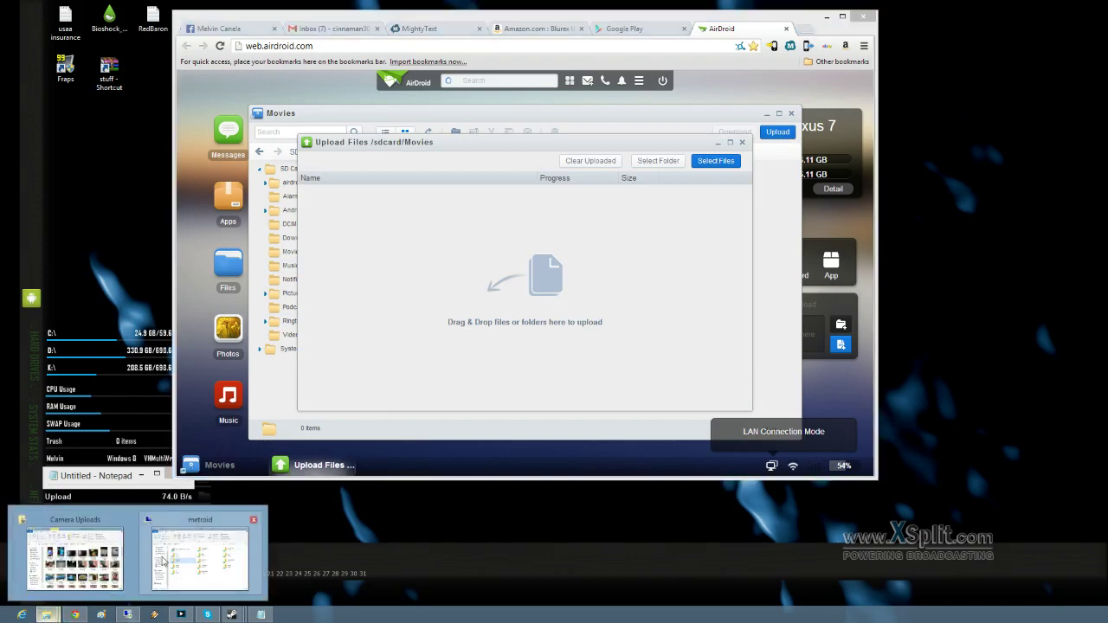
Drag the 2.20 GB Avengers 2012 1080p file from The Avengers 2012[MissouriMike] share folder into AirDroid's upload area.
{"action": "left_click", "coordinate": [198, 571]}
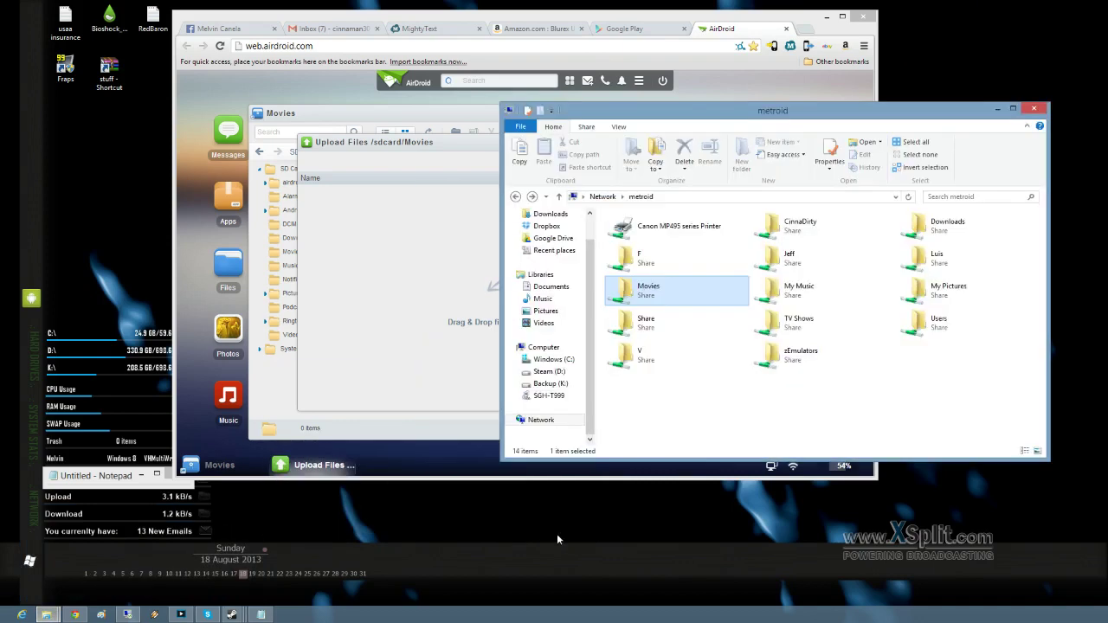
{"action": "double_click", "coordinate": [654, 305]}
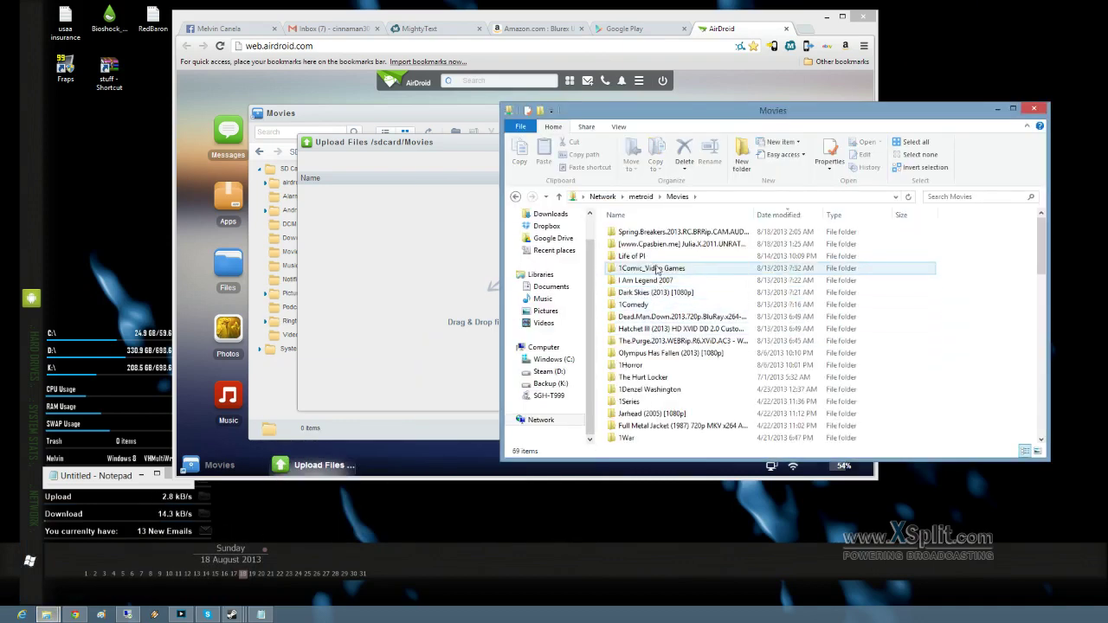
{"action": "double_click", "coordinate": [666, 268]}
{"action": "double_click", "coordinate": [657, 414]}
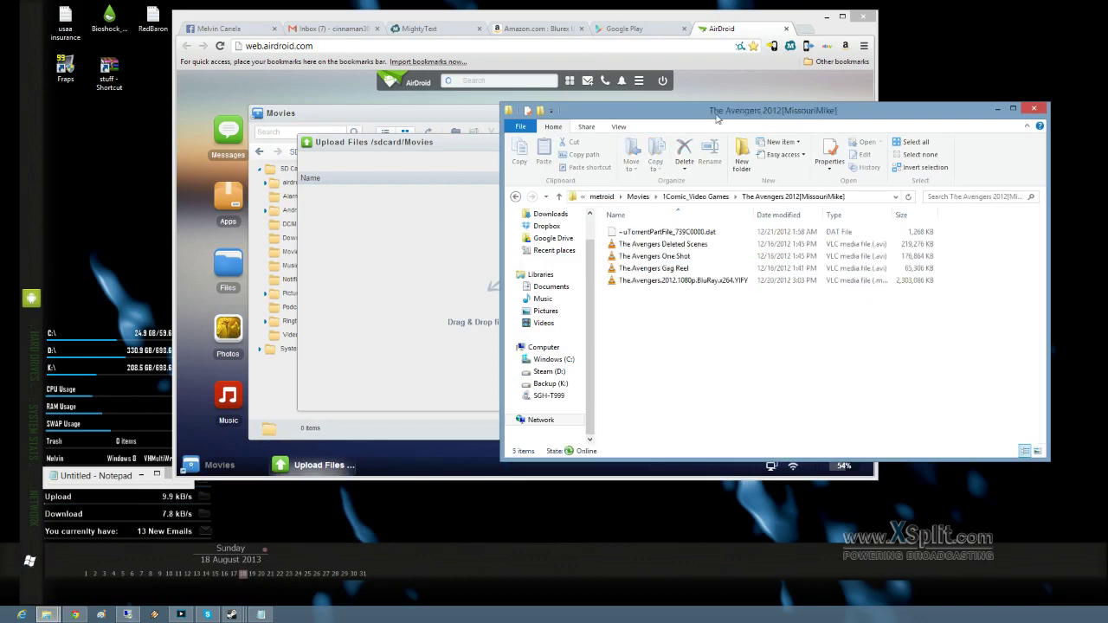
{"action": "left_click_drag", "start_coordinate": [716, 122], "coordinate": [858, 212]}
{"action": "left_click", "coordinate": [797, 372]}
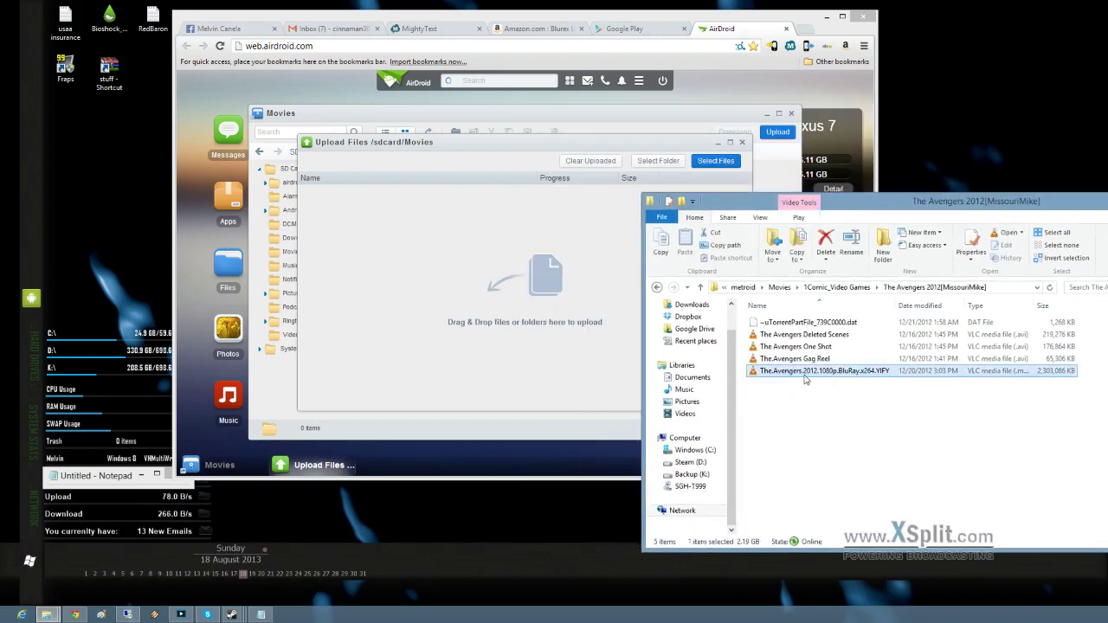
{"action": "mouse_move", "coordinate": [802, 374]}
{"action": "left_mouse_down"}
{"action": "mouse_move", "coordinate": [494, 285]}
{"action": "mouse_move", "coordinate": [520, 298]}
{"action": "left_mouse_up"}
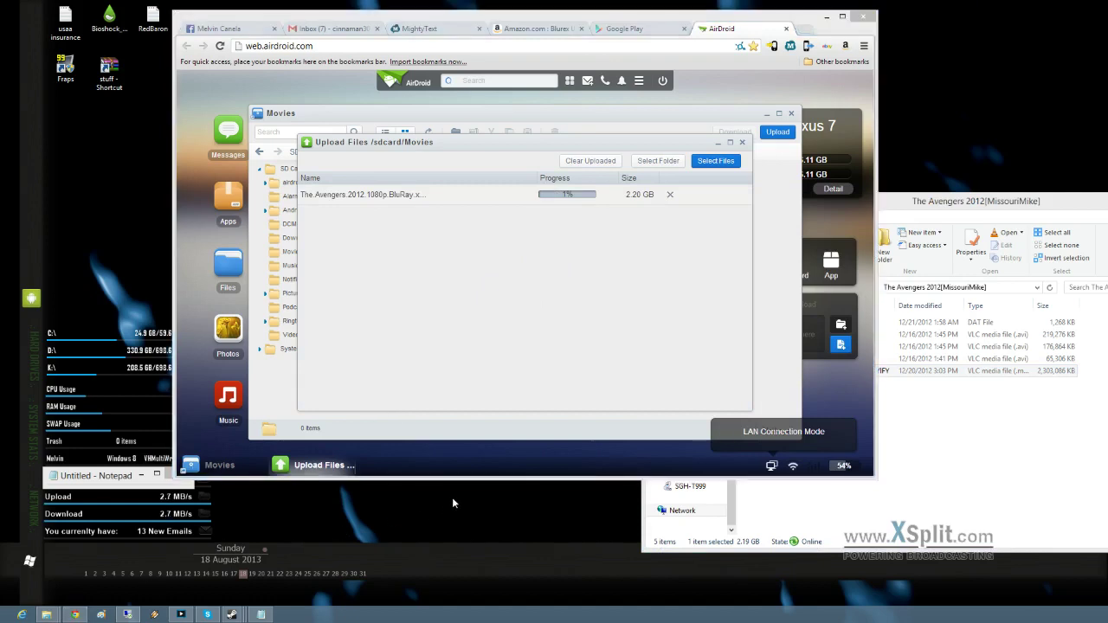
{"action": "key", "text": "super+e"}
{"action": "left_click_drag", "start_coordinate": [918, 218], "coordinate": [772, 124]}
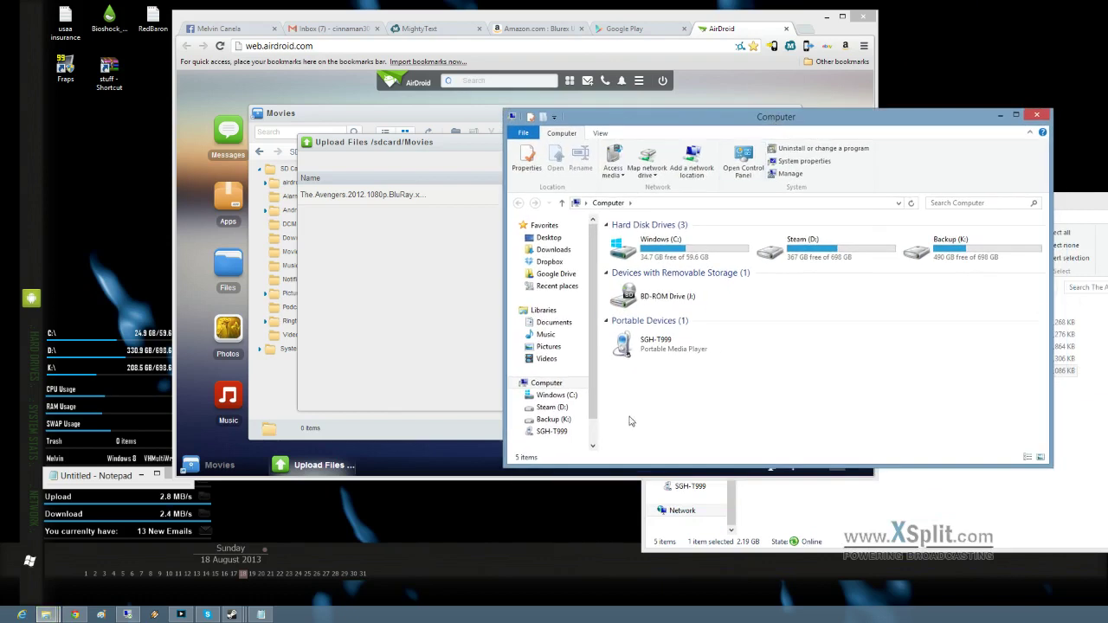
{"action": "left_click", "coordinate": [1038, 116]}
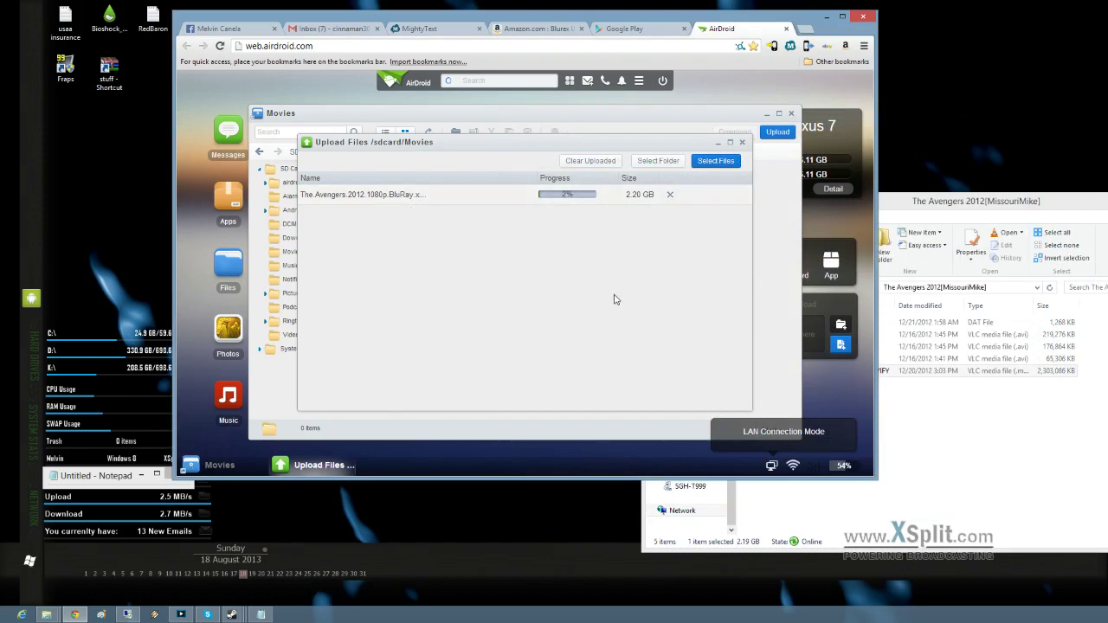
Show My apps under Google Play's Apps section and scroll down to the U and V entries.
{"action": "left_click", "coordinate": [632, 32]}
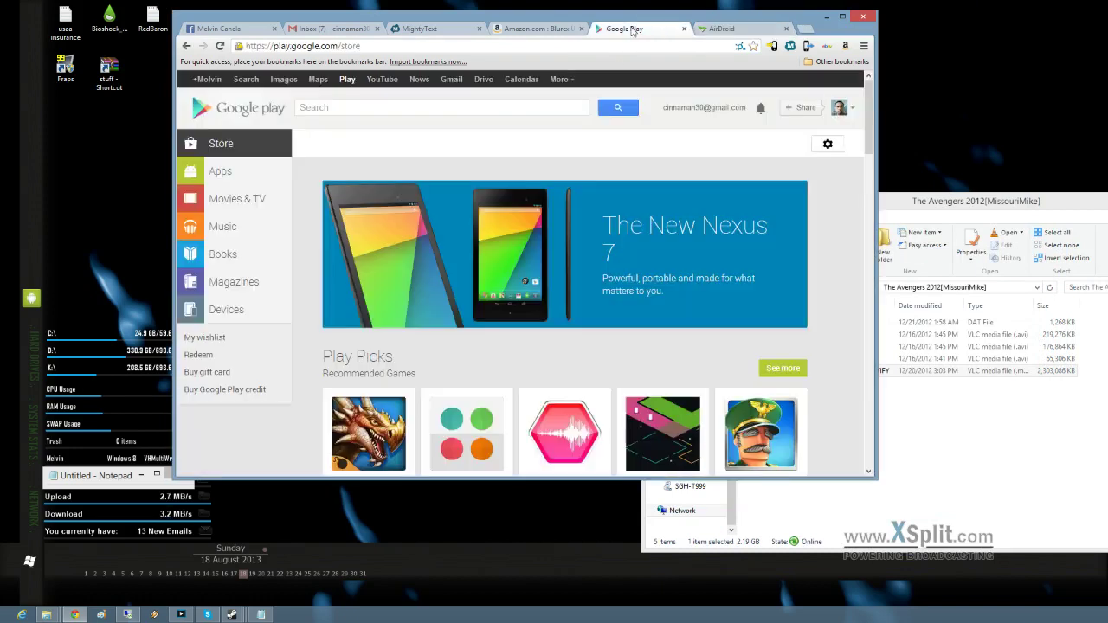
{"action": "left_click", "coordinate": [241, 178]}
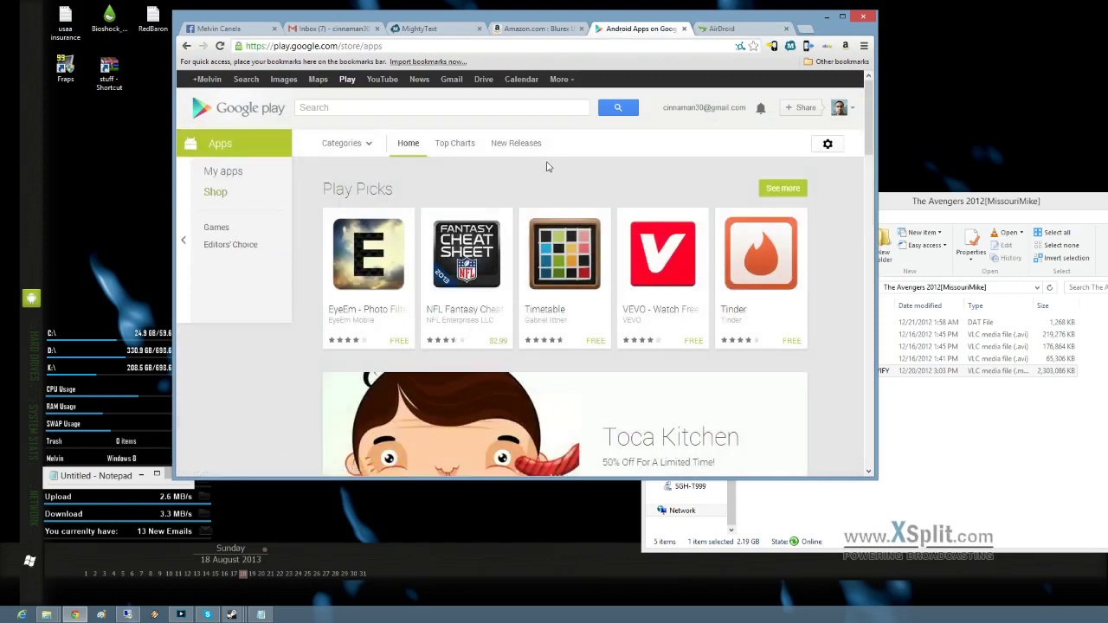
{"action": "left_click", "coordinate": [229, 174]}
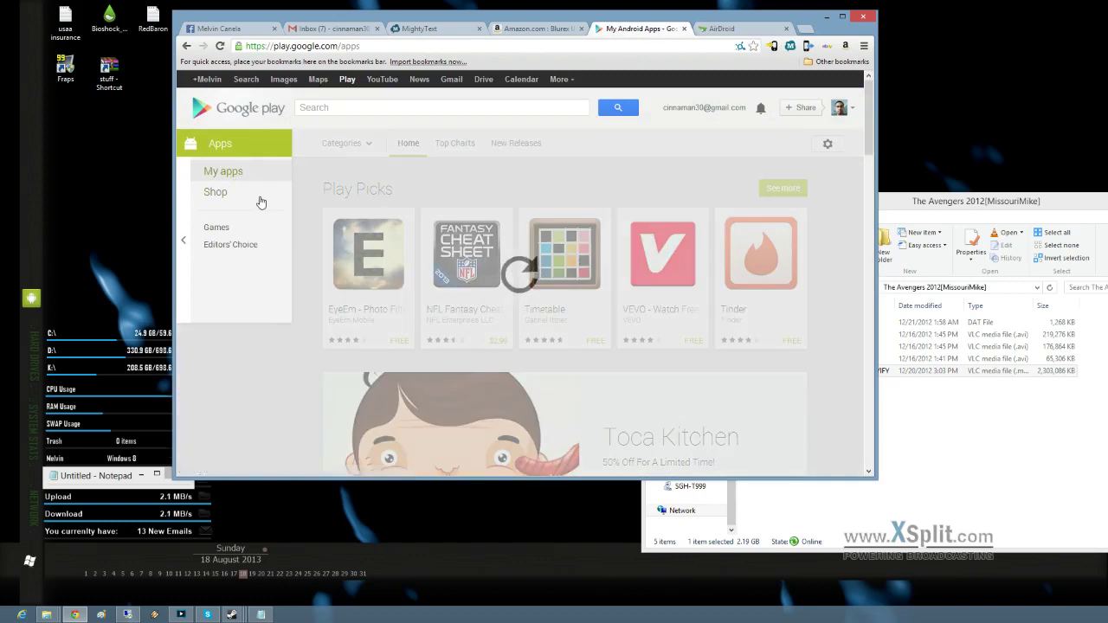
{"action": "scroll", "coordinate": [724, 299], "scroll_direction": "down", "scroll_amount": 4}
{"action": "scroll", "coordinate": [725, 298], "scroll_direction": "down", "scroll_amount": 4}
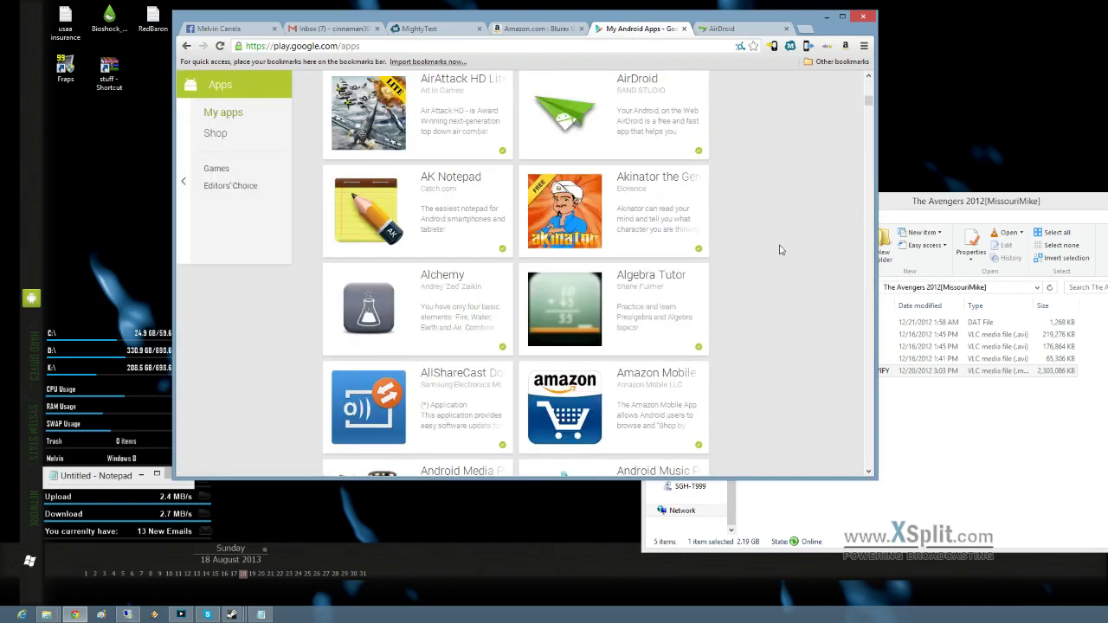
{"action": "left_click_drag", "start_coordinate": [869, 106], "coordinate": [868, 428]}
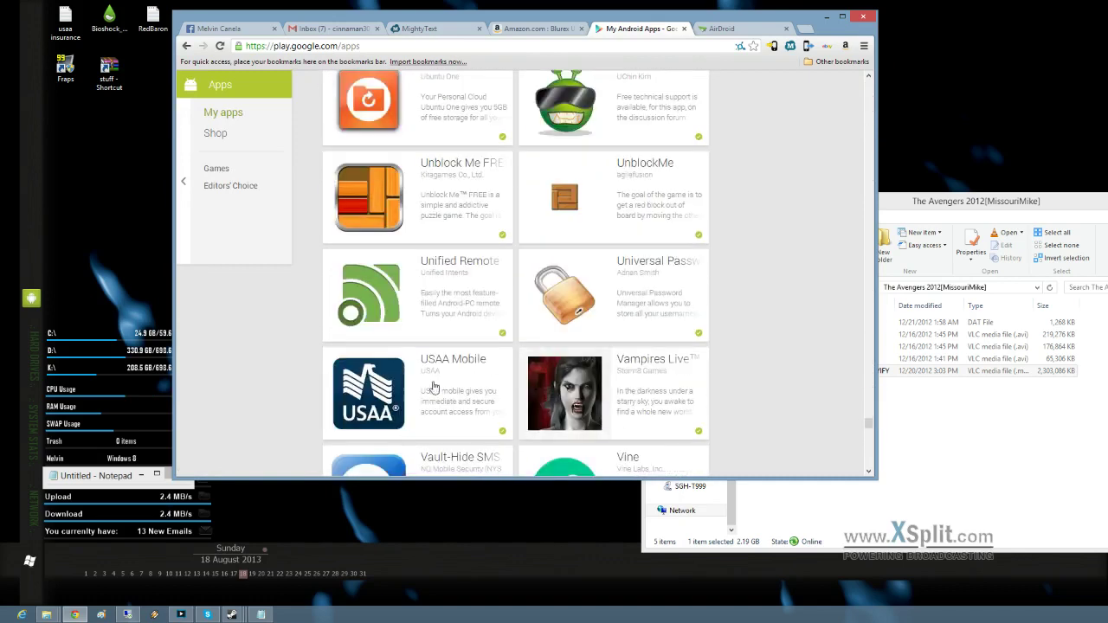
Install USAA Mobile on the Nexus 7 from its Google Play page.
{"action": "left_click", "coordinate": [424, 381]}
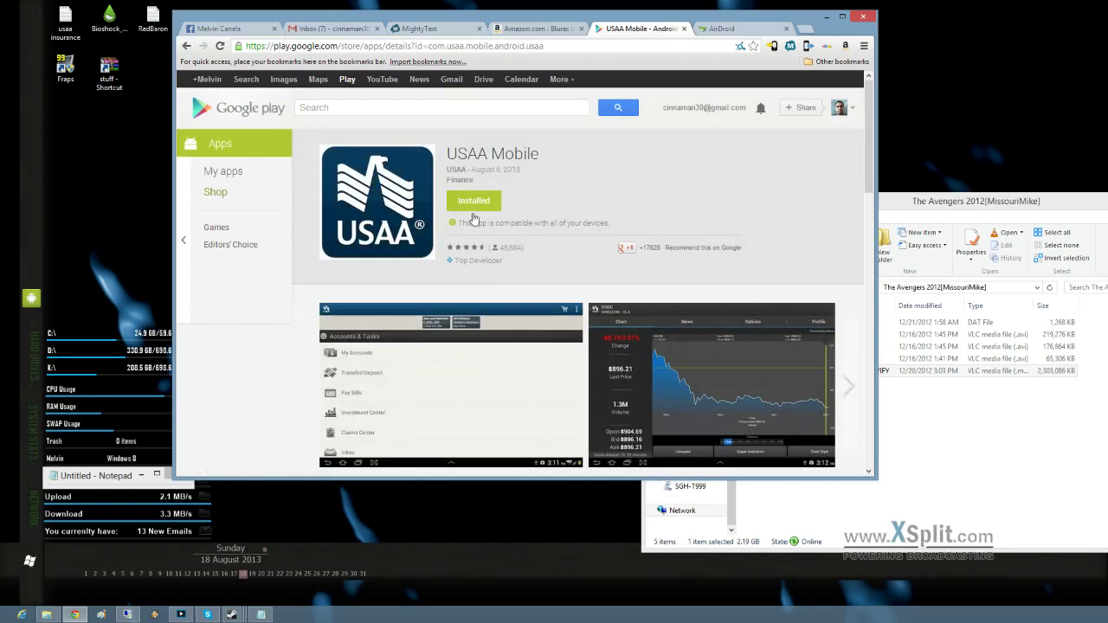
{"action": "left_click", "coordinate": [474, 201]}
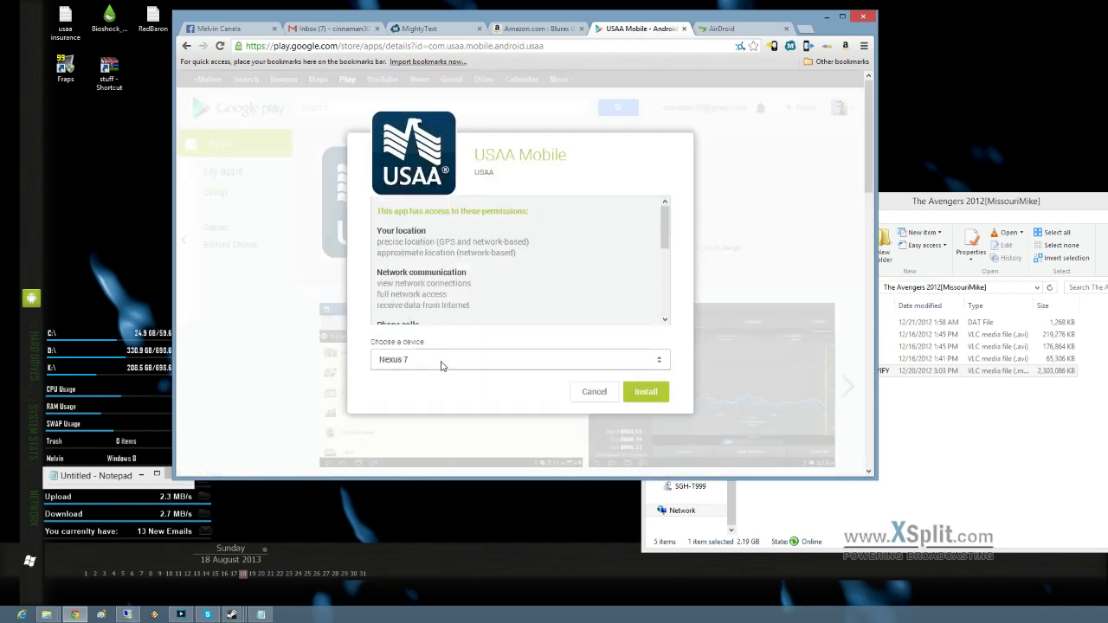
{"action": "left_click", "coordinate": [646, 391]}
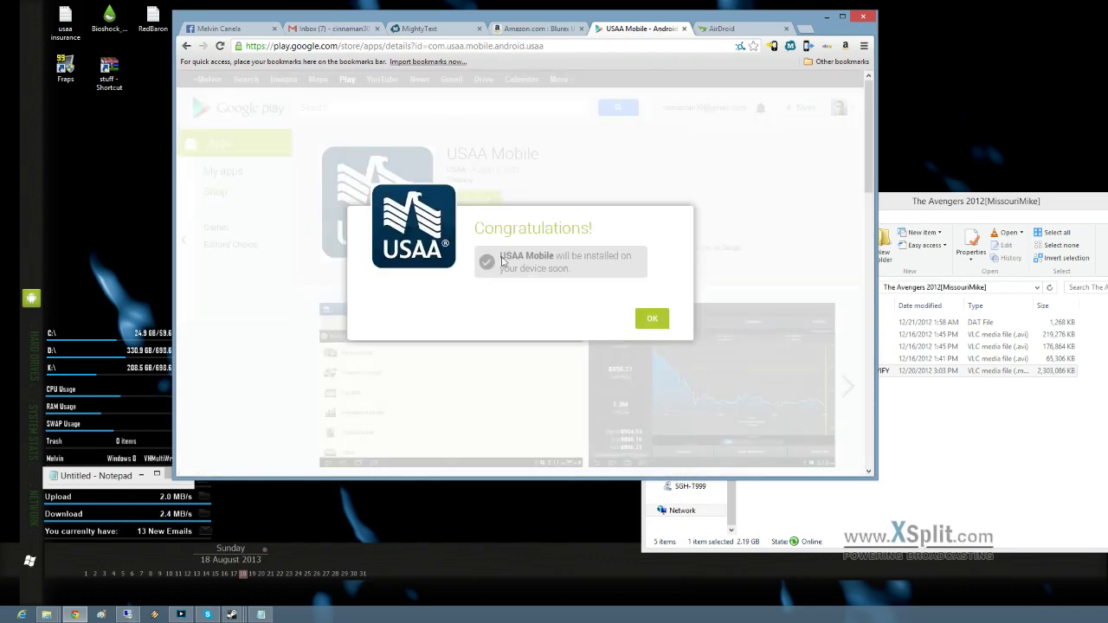
{"action": "left_click", "coordinate": [652, 321]}
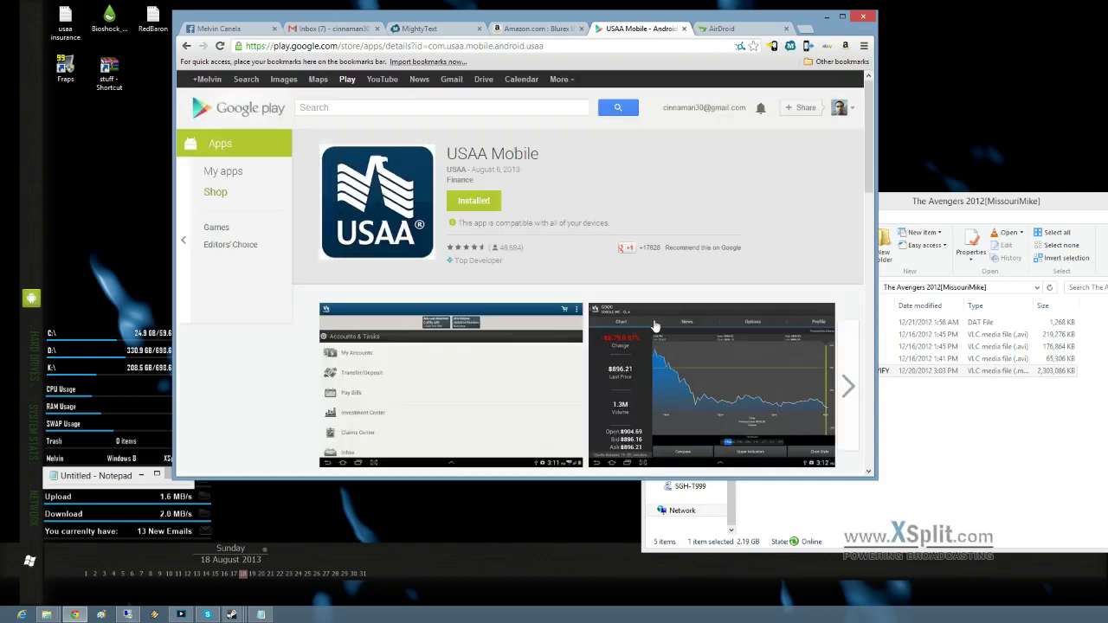
Scroll the My apps grid from the B entries down past Gmail and GO Backup.
{"action": "scroll", "coordinate": [580, 204], "scroll_direction": "down", "scroll_amount": 5}
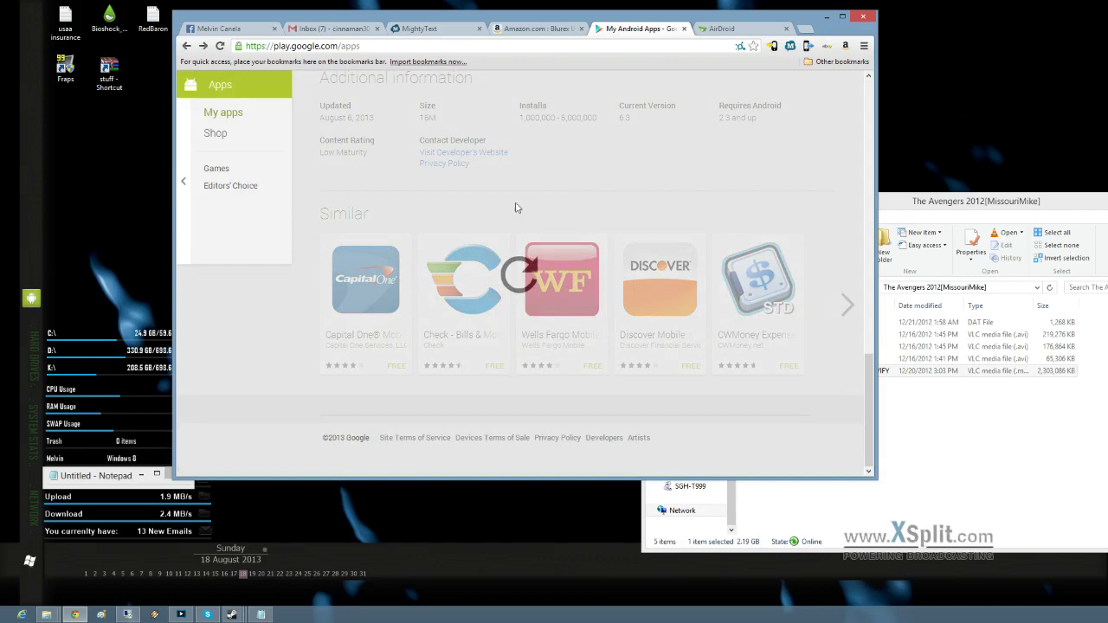
{"action": "scroll", "coordinate": [618, 277], "scroll_direction": "down", "scroll_amount": 5}
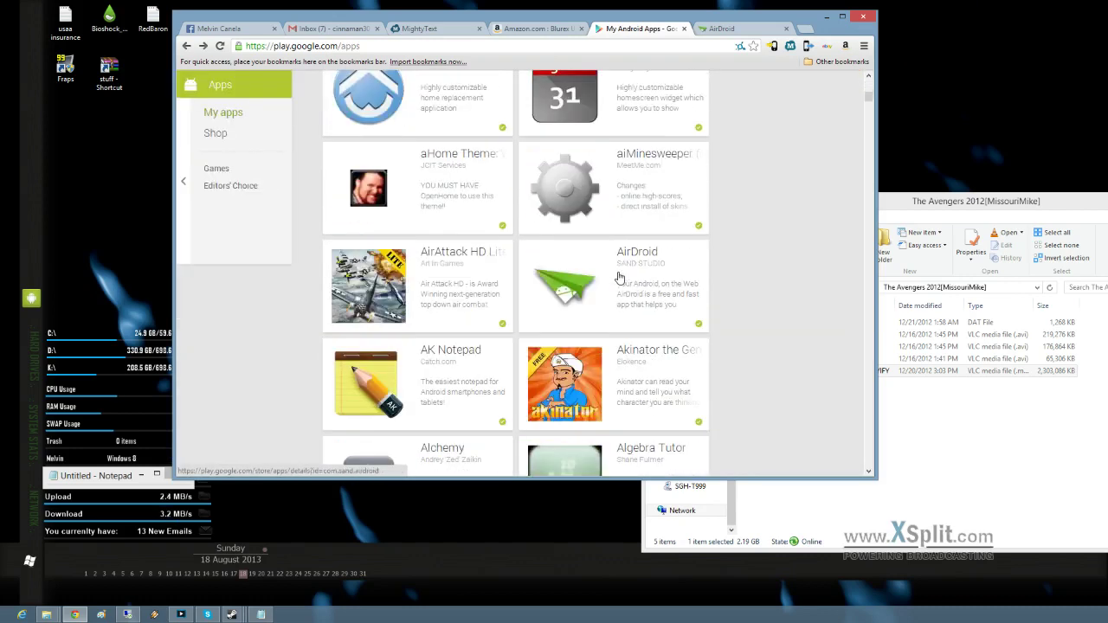
{"action": "scroll", "coordinate": [618, 277], "scroll_direction": "down", "scroll_amount": 4}
{"action": "scroll", "coordinate": [619, 277], "scroll_direction": "down", "scroll_amount": 3}
{"action": "scroll", "coordinate": [619, 277], "scroll_direction": "down", "scroll_amount": 2}
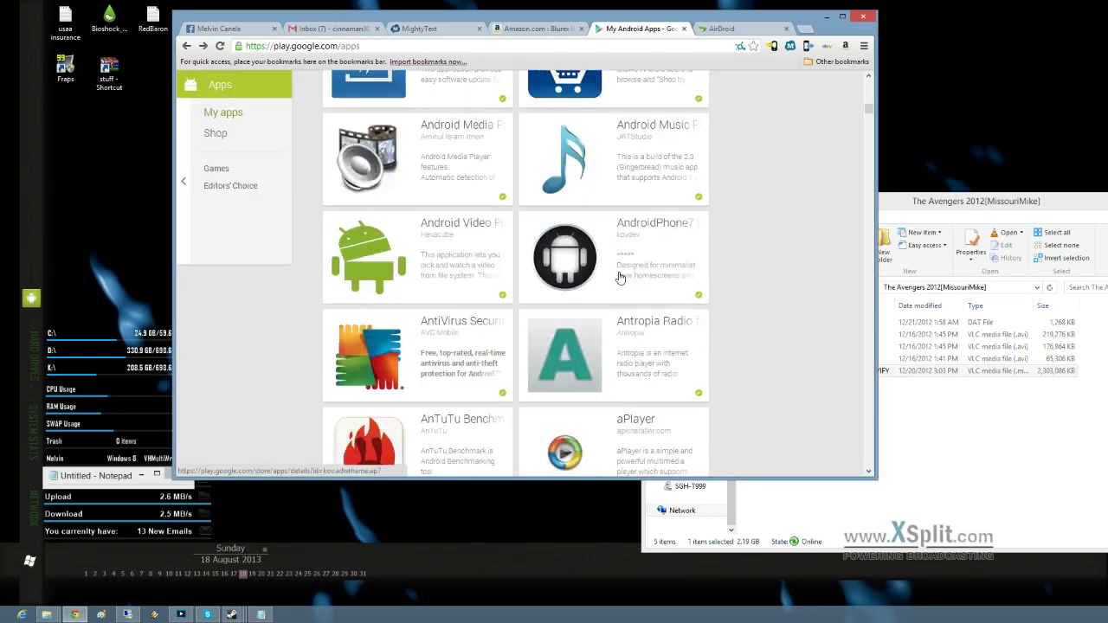
{"action": "scroll", "coordinate": [619, 277], "scroll_direction": "down", "scroll_amount": 3}
{"action": "scroll", "coordinate": [619, 277], "scroll_direction": "down", "scroll_amount": 2}
{"action": "scroll", "coordinate": [618, 277], "scroll_direction": "down", "scroll_amount": 2}
{"action": "scroll", "coordinate": [618, 277], "scroll_direction": "down", "scroll_amount": 2}
{"action": "scroll", "coordinate": [619, 277], "scroll_direction": "down", "scroll_amount": 5}
{"action": "scroll", "coordinate": [618, 277], "scroll_direction": "down", "scroll_amount": 2}
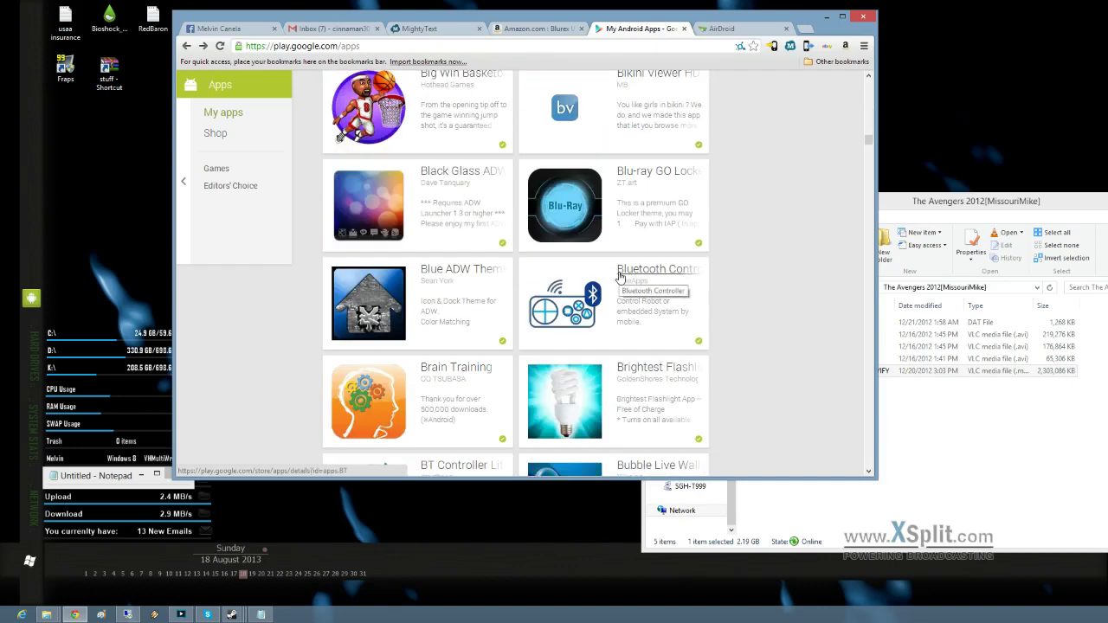
{"action": "scroll", "coordinate": [619, 277], "scroll_direction": "down", "scroll_amount": 2}
{"action": "scroll", "coordinate": [619, 277], "scroll_direction": "down", "scroll_amount": 2}
{"action": "scroll", "coordinate": [619, 277], "scroll_direction": "down", "scroll_amount": 1}
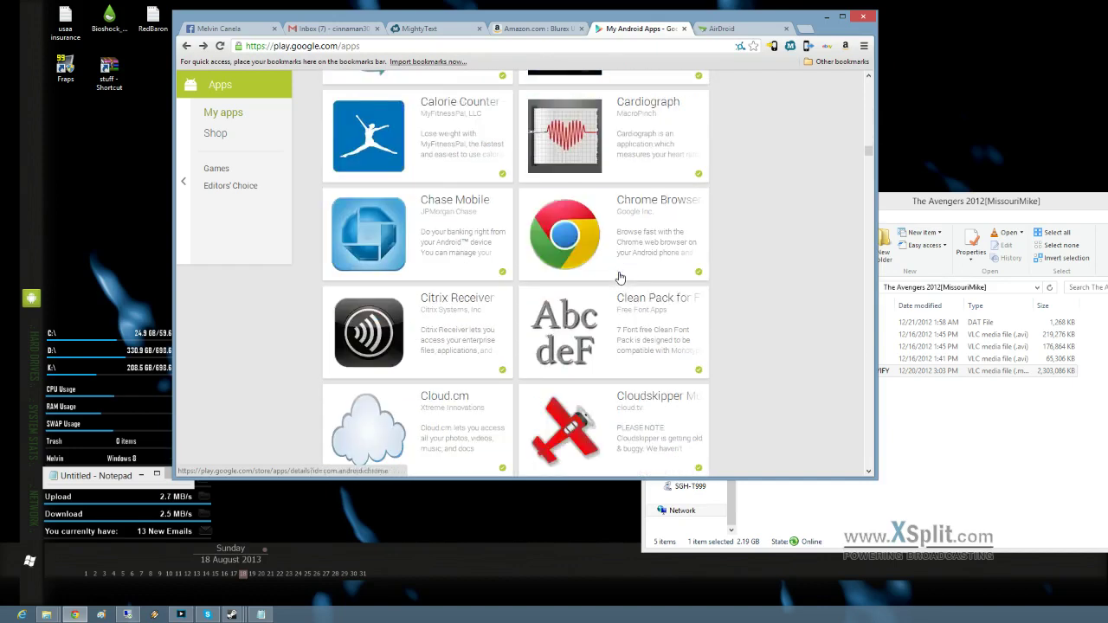
{"action": "scroll", "coordinate": [571, 265], "scroll_direction": "down", "scroll_amount": 1}
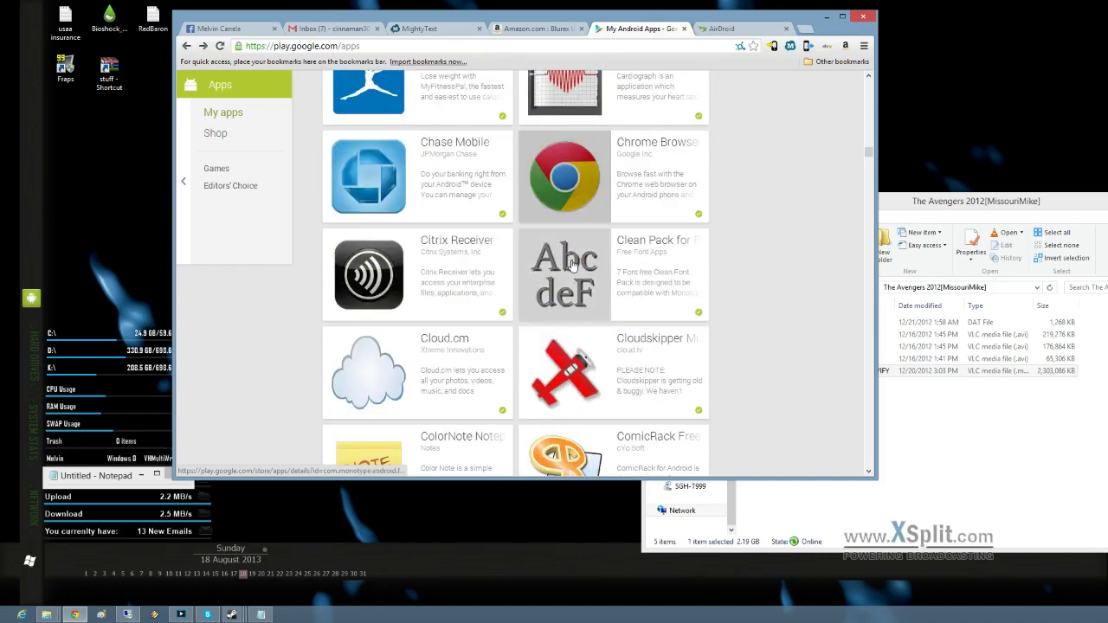
{"action": "scroll", "coordinate": [571, 265], "scroll_direction": "down", "scroll_amount": 2}
{"action": "scroll", "coordinate": [571, 265], "scroll_direction": "down", "scroll_amount": 2}
{"action": "scroll", "coordinate": [571, 265], "scroll_direction": "down", "scroll_amount": 1}
{"action": "scroll", "coordinate": [571, 265], "scroll_direction": "down", "scroll_amount": 2}
{"action": "scroll", "coordinate": [571, 265], "scroll_direction": "down", "scroll_amount": 3}
{"action": "scroll", "coordinate": [571, 264], "scroll_direction": "down", "scroll_amount": 3}
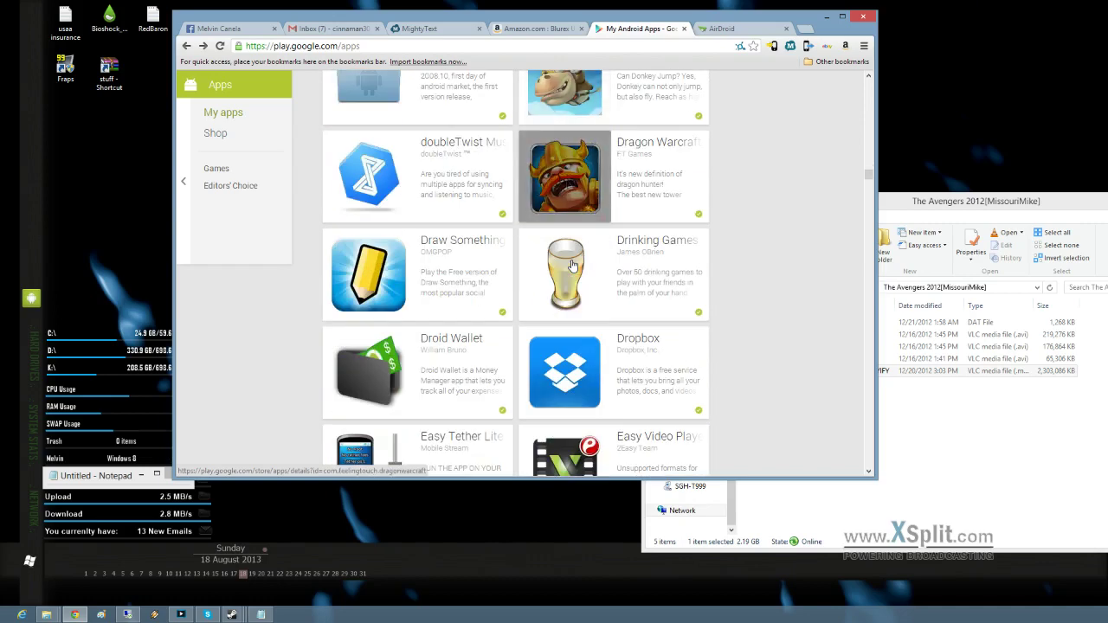
{"action": "scroll", "coordinate": [571, 264], "scroll_direction": "up", "scroll_amount": 3}
{"action": "scroll", "coordinate": [571, 265], "scroll_direction": "down", "scroll_amount": 3}
{"action": "scroll", "coordinate": [572, 265], "scroll_direction": "down", "scroll_amount": 2}
{"action": "scroll", "coordinate": [571, 265], "scroll_direction": "down", "scroll_amount": 2}
{"action": "scroll", "coordinate": [571, 265], "scroll_direction": "down", "scroll_amount": 1}
{"action": "scroll", "coordinate": [571, 264], "scroll_direction": "down", "scroll_amount": 1}
{"action": "scroll", "coordinate": [571, 265], "scroll_direction": "down", "scroll_amount": 1}
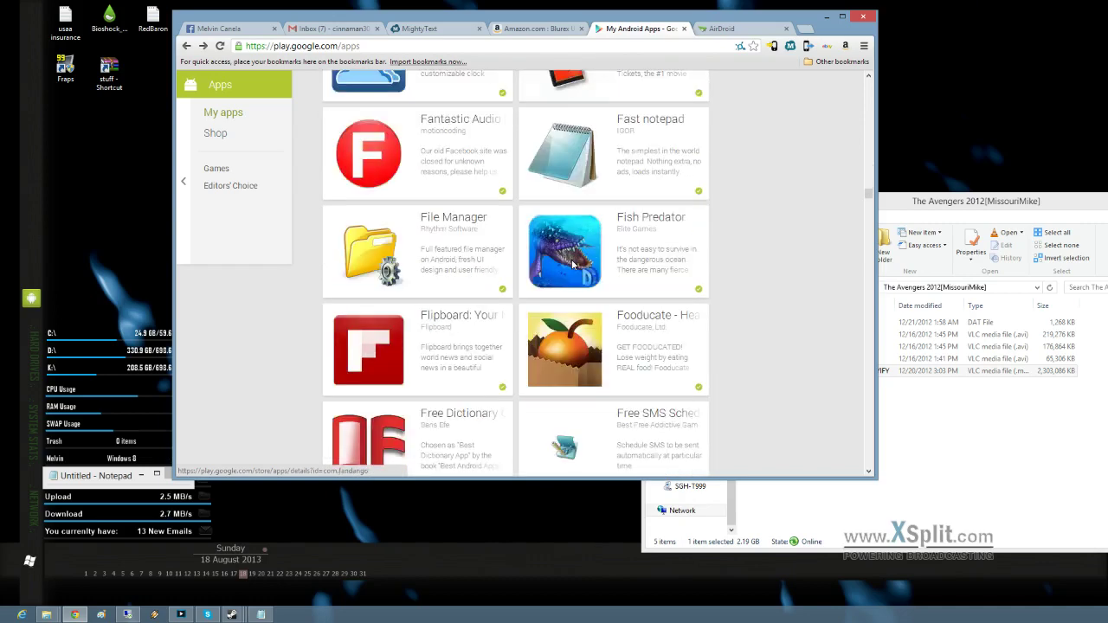
Install Gmote 2.0 on the Nexus 7 from the My apps list.
{"action": "scroll", "coordinate": [571, 265], "scroll_direction": "down", "scroll_amount": 2}
{"action": "scroll", "coordinate": [571, 264], "scroll_direction": "down", "scroll_amount": 2}
{"action": "scroll", "coordinate": [571, 265], "scroll_direction": "down", "scroll_amount": 2}
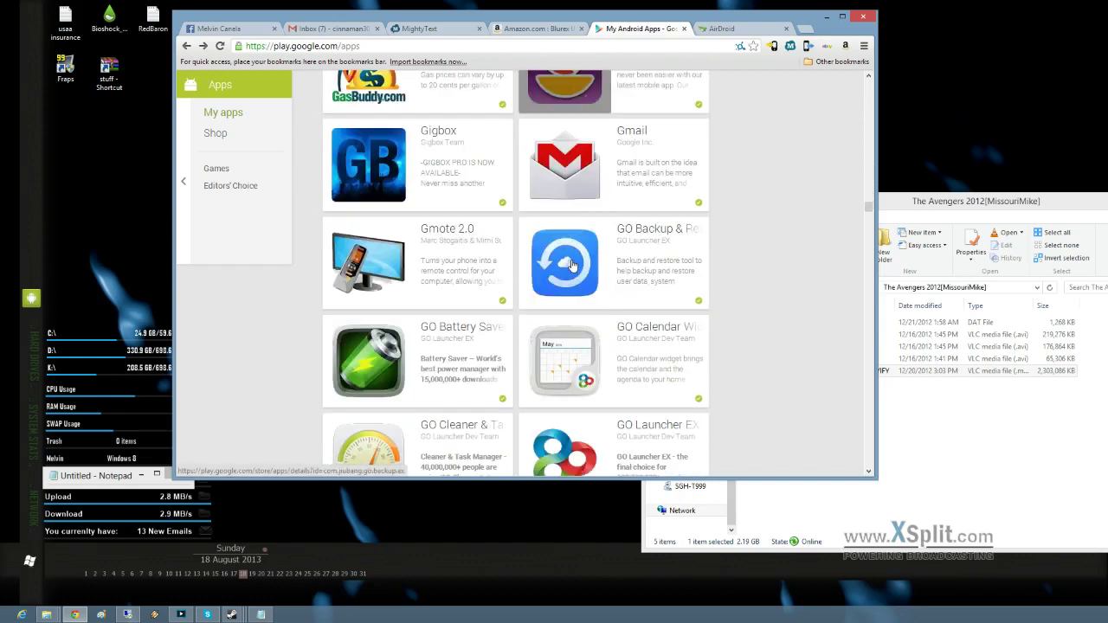
{"action": "scroll", "coordinate": [571, 265], "scroll_direction": "down", "scroll_amount": 1}
{"action": "scroll", "coordinate": [571, 265], "scroll_direction": "down", "scroll_amount": 1}
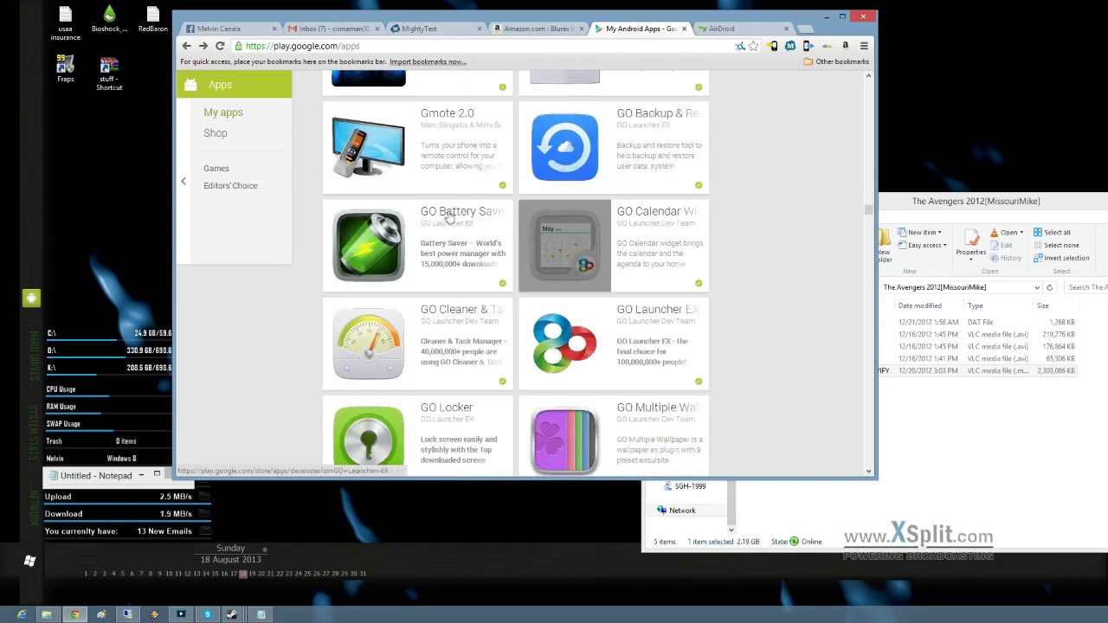
{"action": "left_click", "coordinate": [391, 153]}
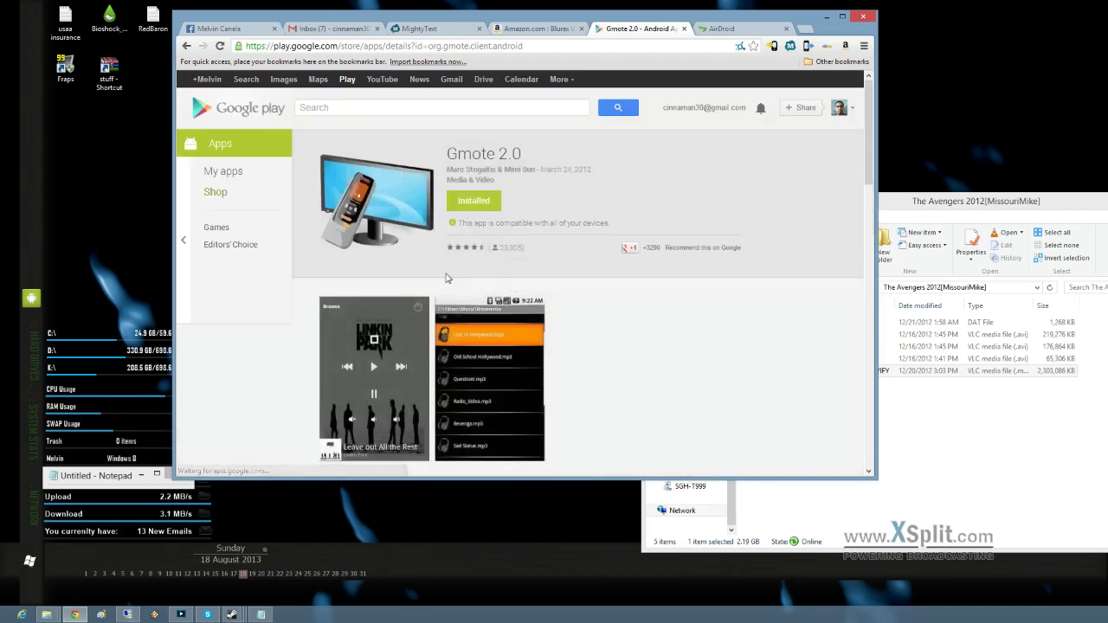
{"action": "left_click", "coordinate": [471, 202]}
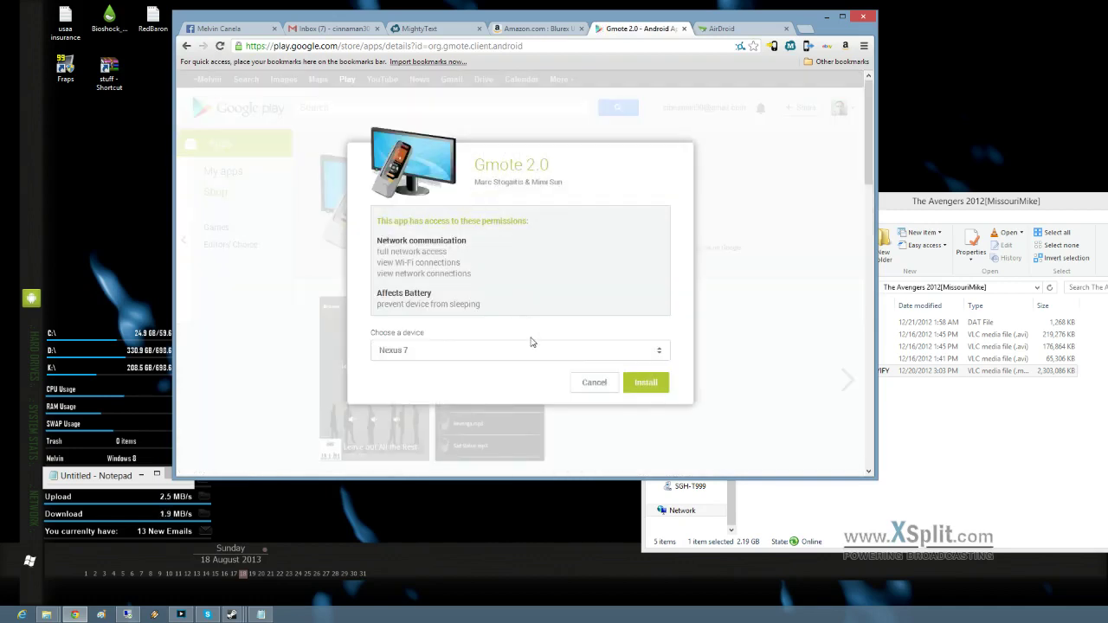
{"action": "left_click", "coordinate": [578, 354]}
{"action": "left_click", "coordinate": [580, 357]}
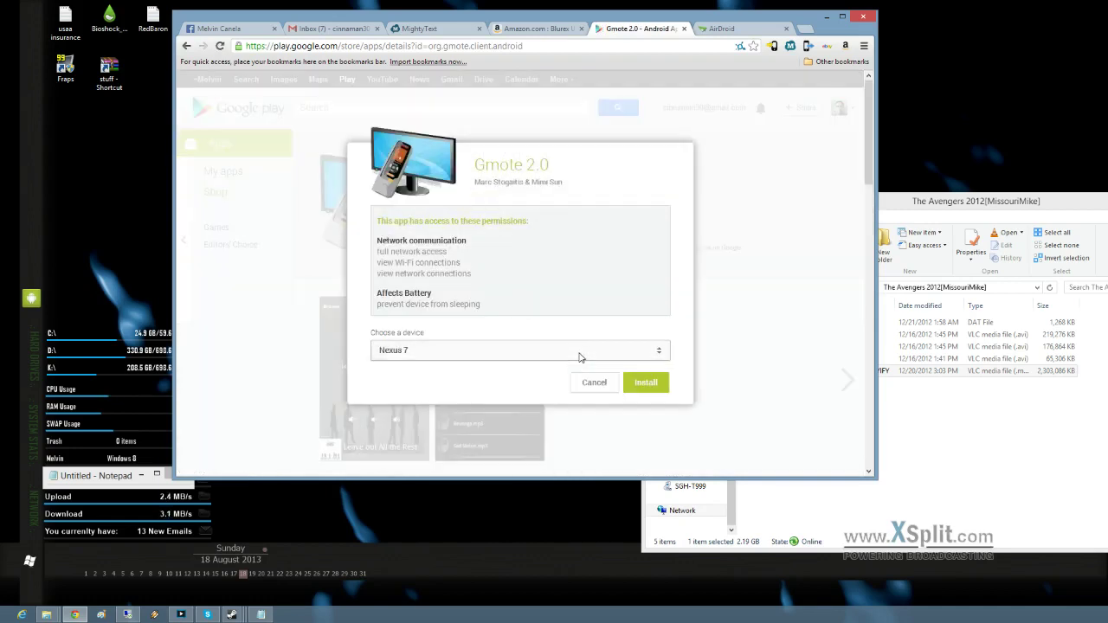
{"action": "left_click", "coordinate": [656, 383]}
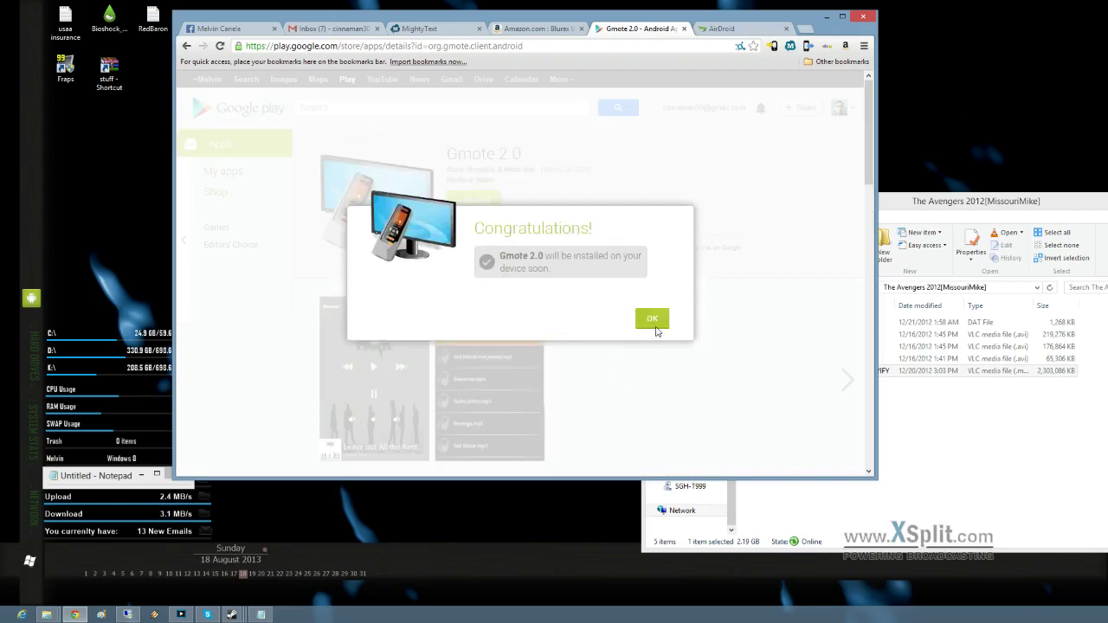
{"action": "left_click", "coordinate": [651, 320]}
{"action": "scroll", "coordinate": [596, 329], "scroll_direction": "down", "scroll_amount": 10}
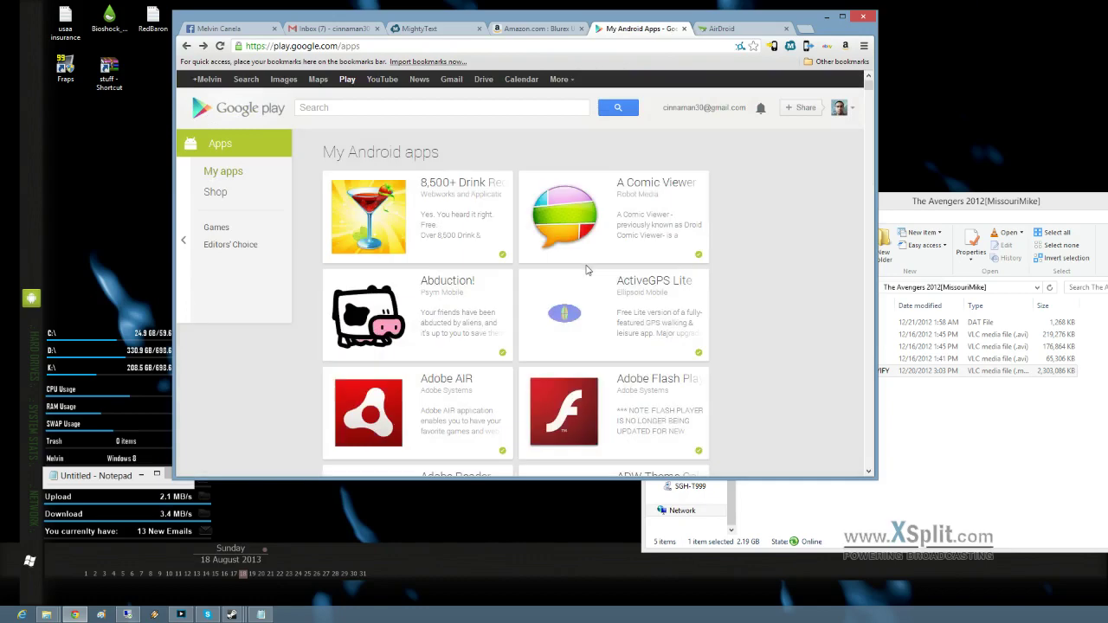
{"action": "scroll", "coordinate": [586, 271], "scroll_direction": "down", "scroll_amount": 5}
{"action": "scroll", "coordinate": [798, 215], "scroll_direction": "down", "scroll_amount": 2}
{"action": "left_click_drag", "start_coordinate": [868, 101], "coordinate": [868, 342]}
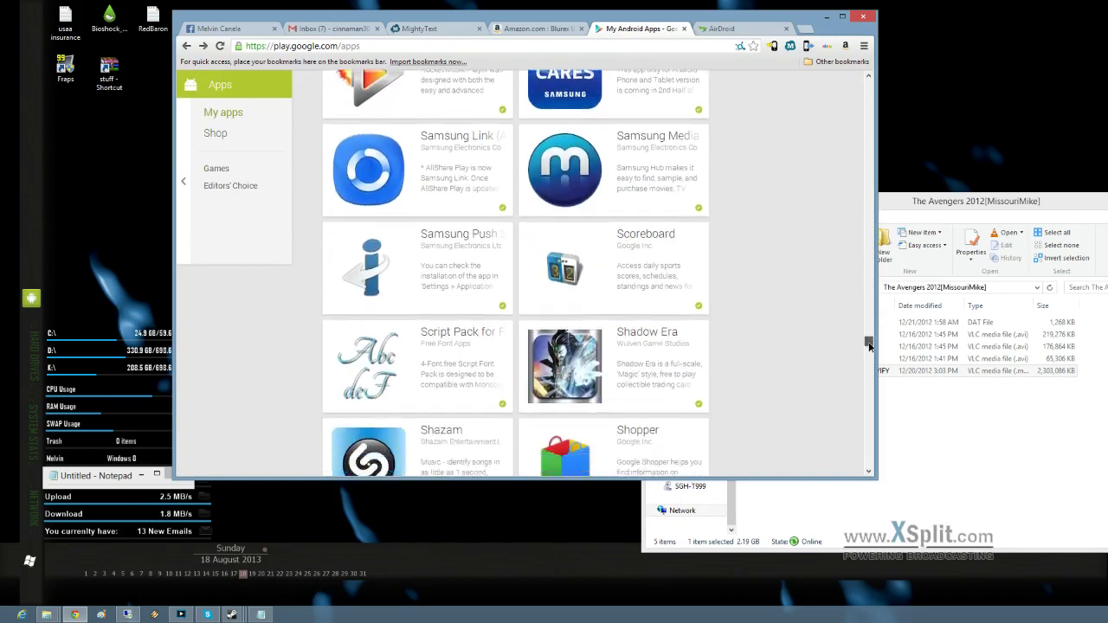
{"action": "left_click_drag", "start_coordinate": [868, 342], "coordinate": [868, 359]}
{"action": "scroll", "coordinate": [790, 285], "scroll_direction": "up", "scroll_amount": 1}
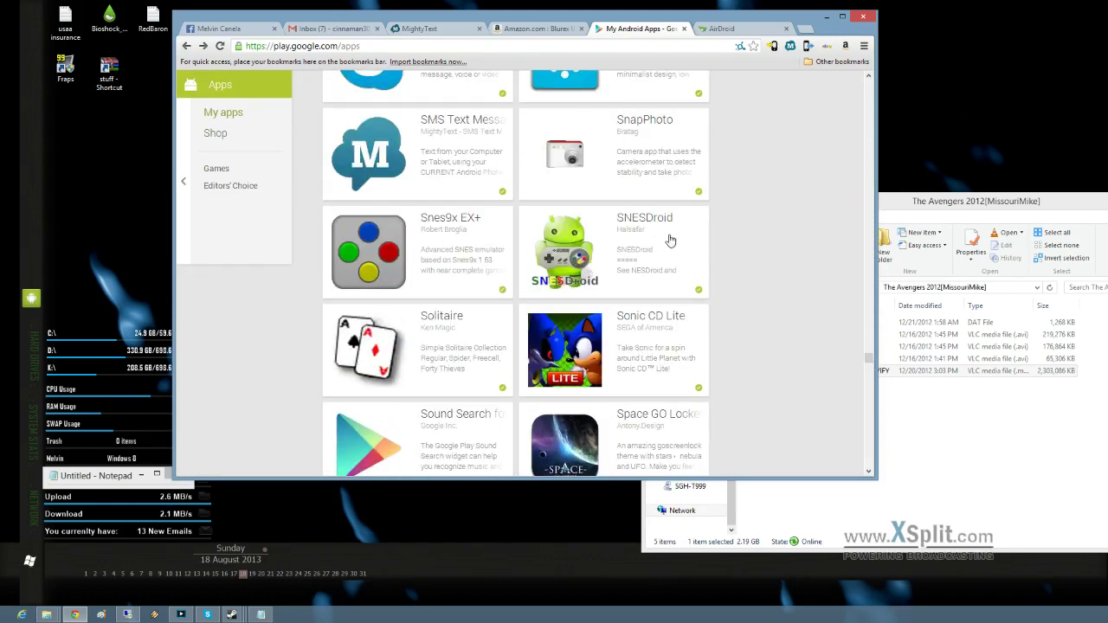
{"action": "left_click", "coordinate": [409, 155]}
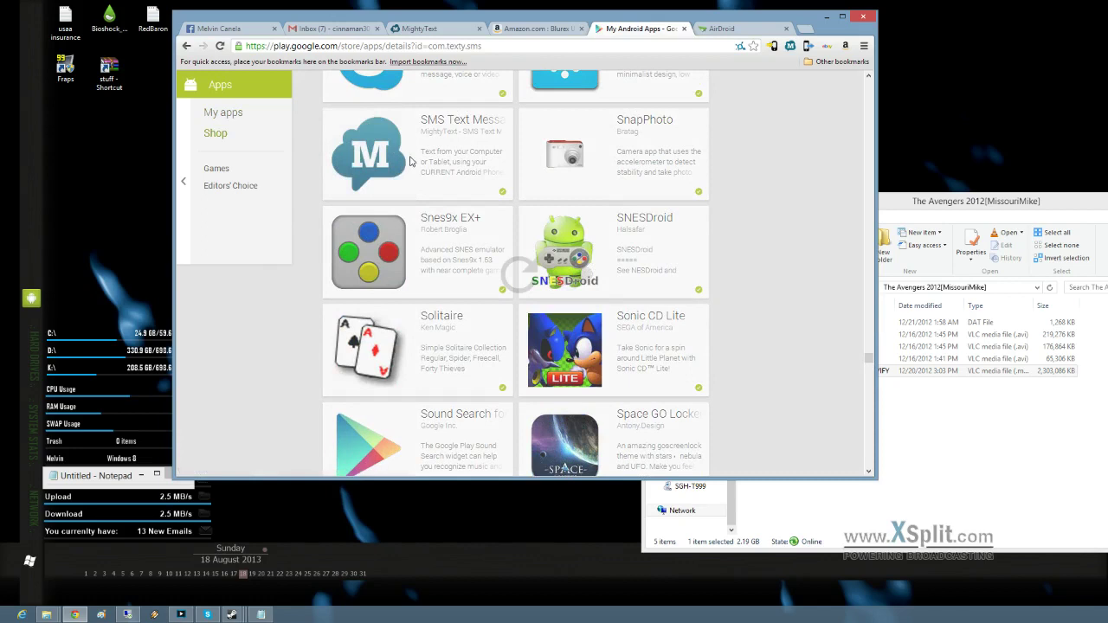
{"action": "left_click", "coordinate": [485, 207]}
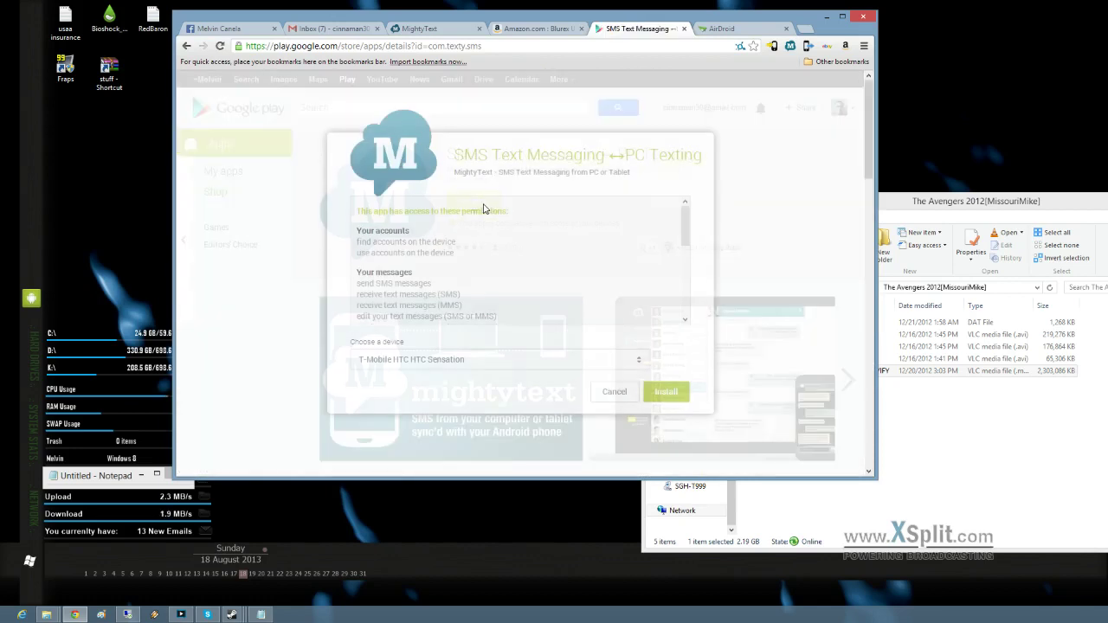
{"action": "left_click", "coordinate": [468, 360]}
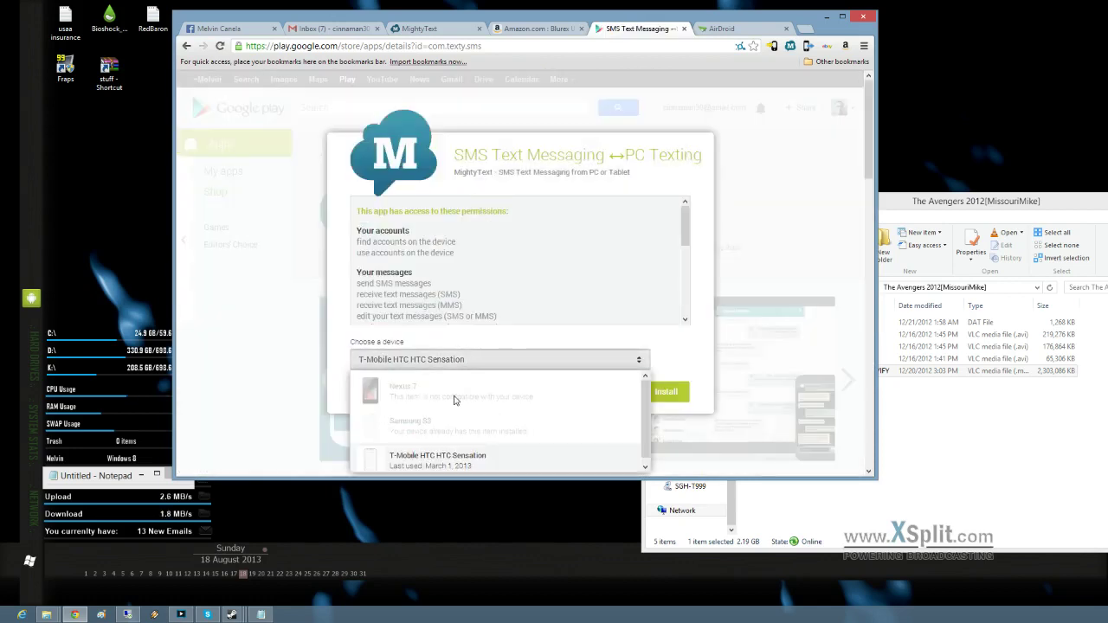
{"action": "left_click", "coordinate": [636, 360]}
{"action": "left_click", "coordinate": [613, 391]}
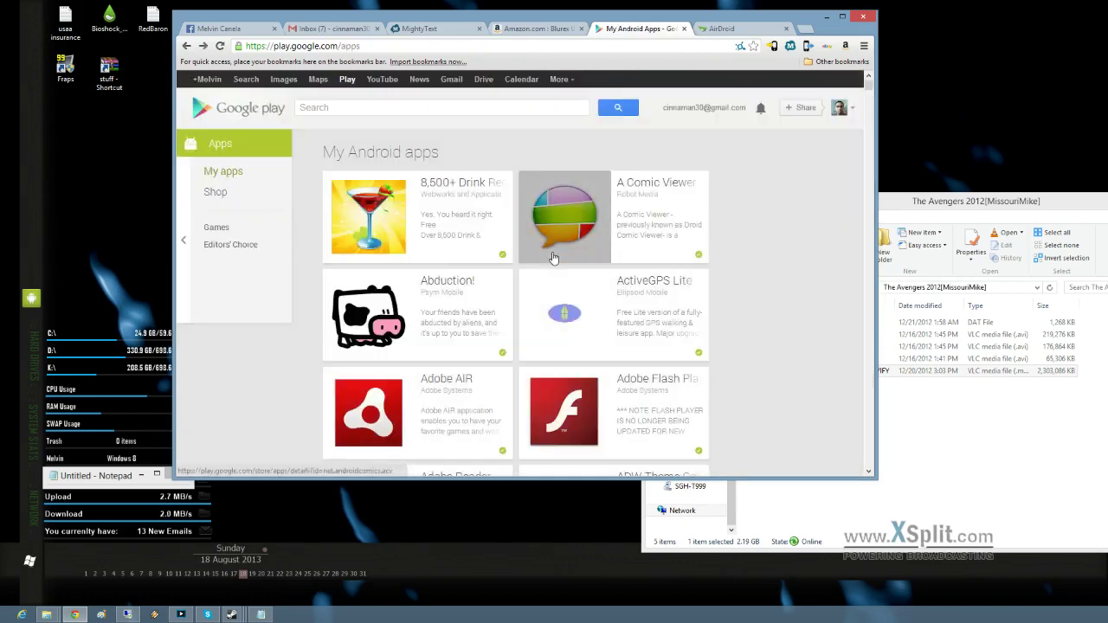
Find Perfect Viewer in My Android apps and install it, accepting its permissions.
{"action": "scroll", "coordinate": [747, 279], "scroll_direction": "down", "scroll_amount": 10}
{"action": "scroll", "coordinate": [749, 282], "scroll_direction": "down", "scroll_amount": 3}
{"action": "scroll", "coordinate": [748, 282], "scroll_direction": "up", "scroll_amount": 3}
{"action": "scroll", "coordinate": [748, 282], "scroll_direction": "up", "scroll_amount": 1}
{"action": "scroll", "coordinate": [748, 282], "scroll_direction": "up", "scroll_amount": 2}
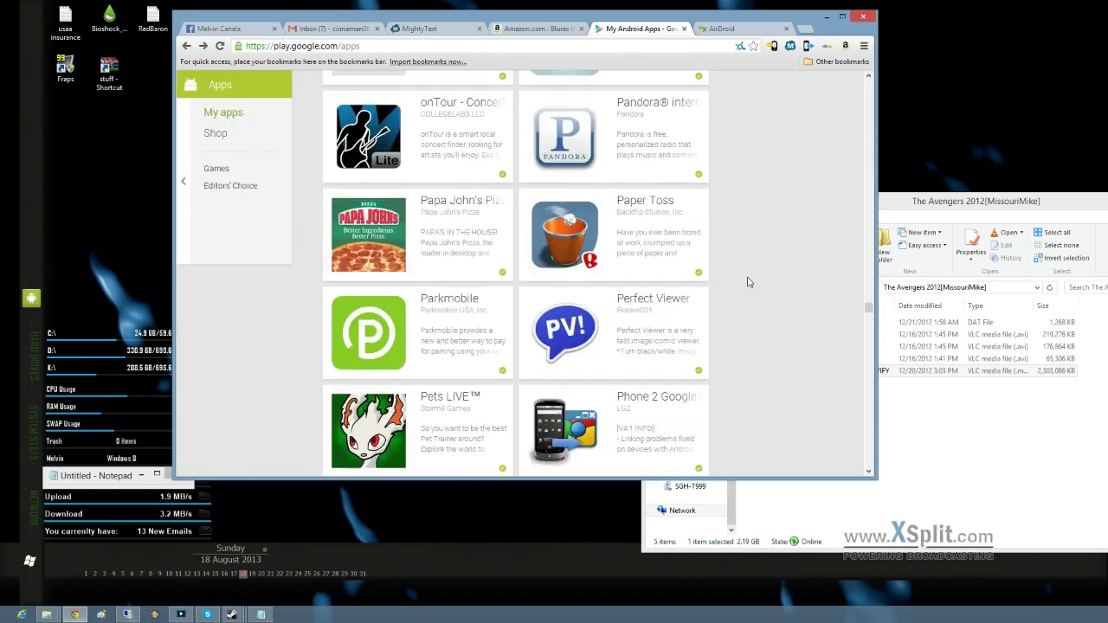
{"action": "left_click", "coordinate": [575, 329]}
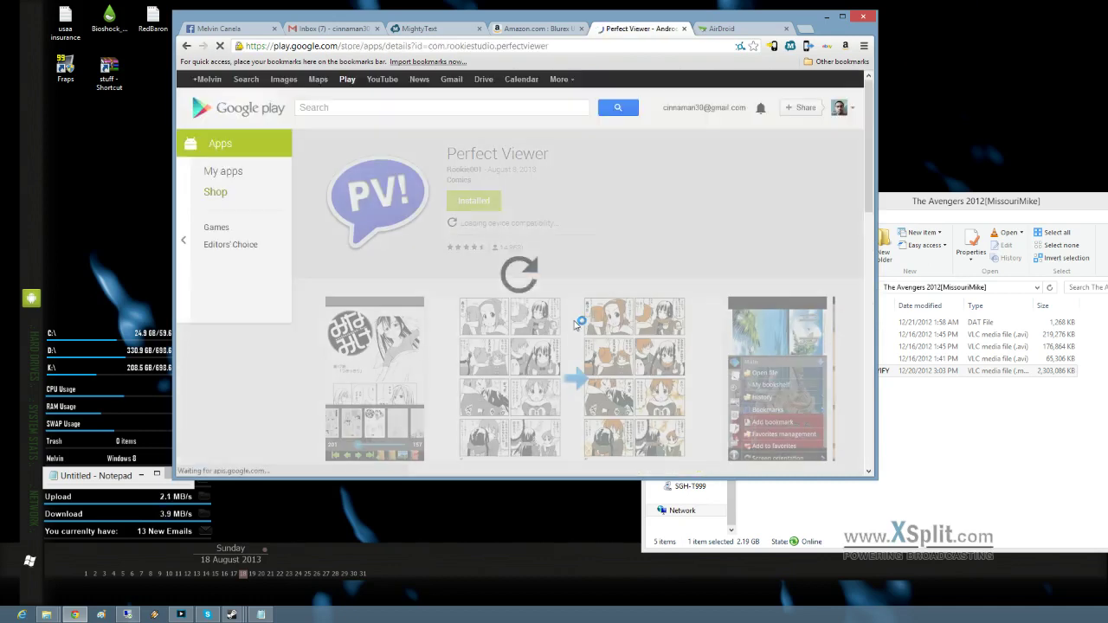
{"action": "mouse_move", "coordinate": [473, 201]}
{"action": "left_click", "coordinate": [474, 205]}
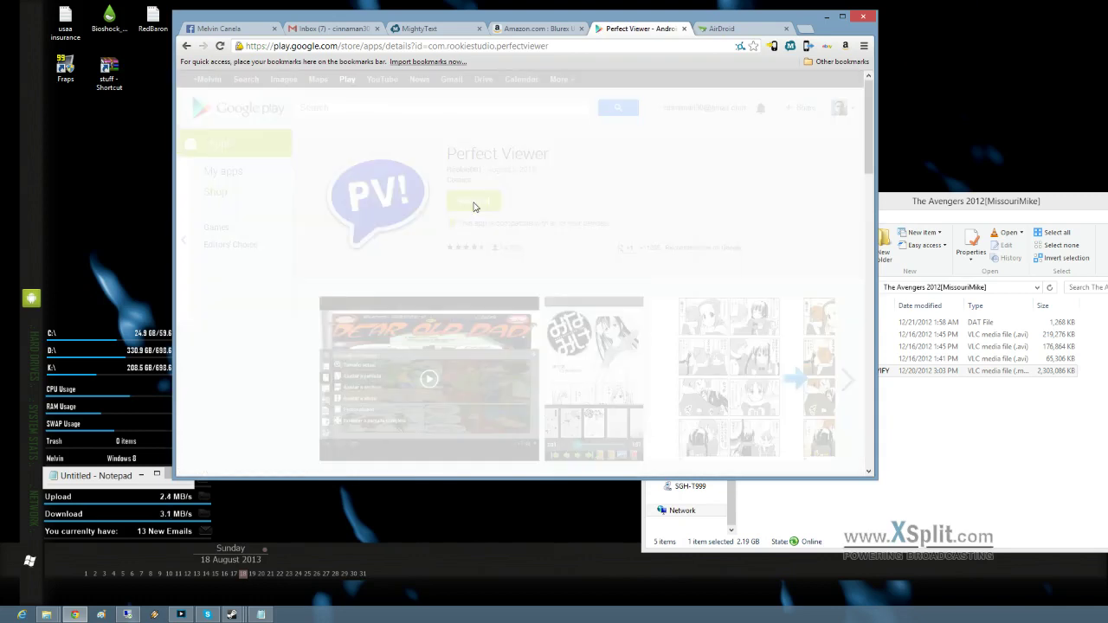
{"action": "left_click", "coordinate": [654, 394]}
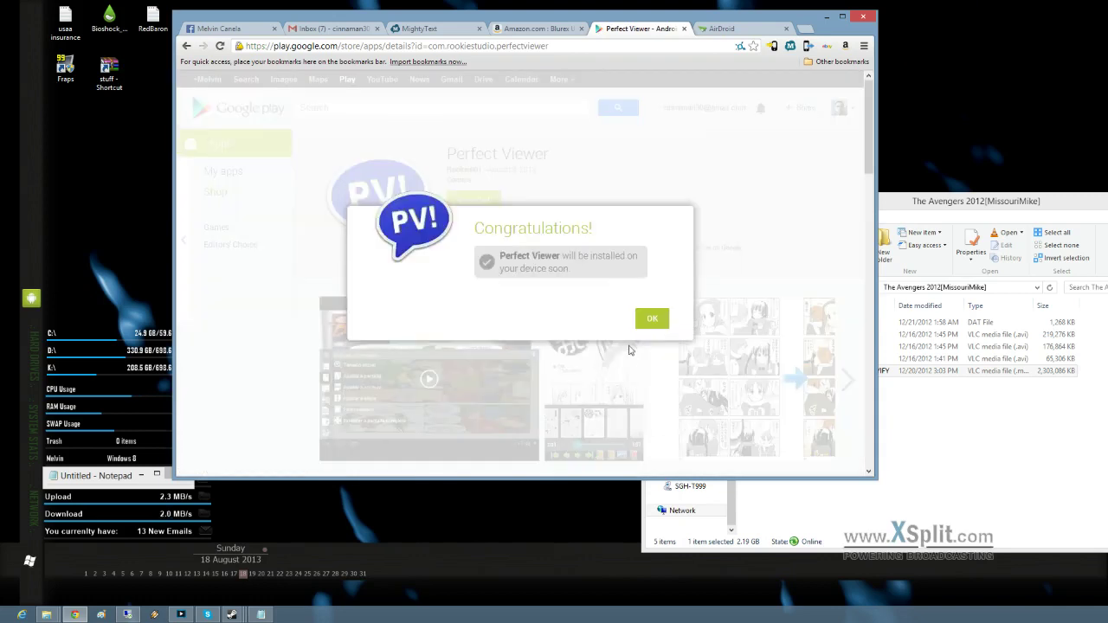
{"action": "left_click", "coordinate": [652, 245]}
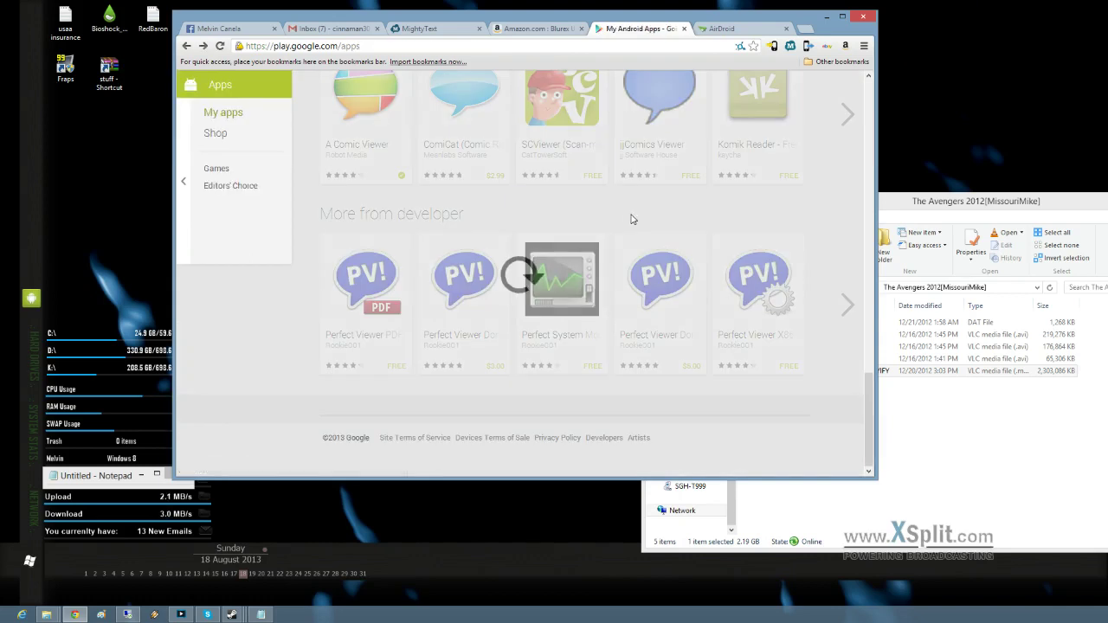
Scroll through the My Android apps list alphabetically with the scrollbar and mouse wheel.
{"action": "scroll", "coordinate": [631, 216], "scroll_direction": "down", "scroll_amount": 3}
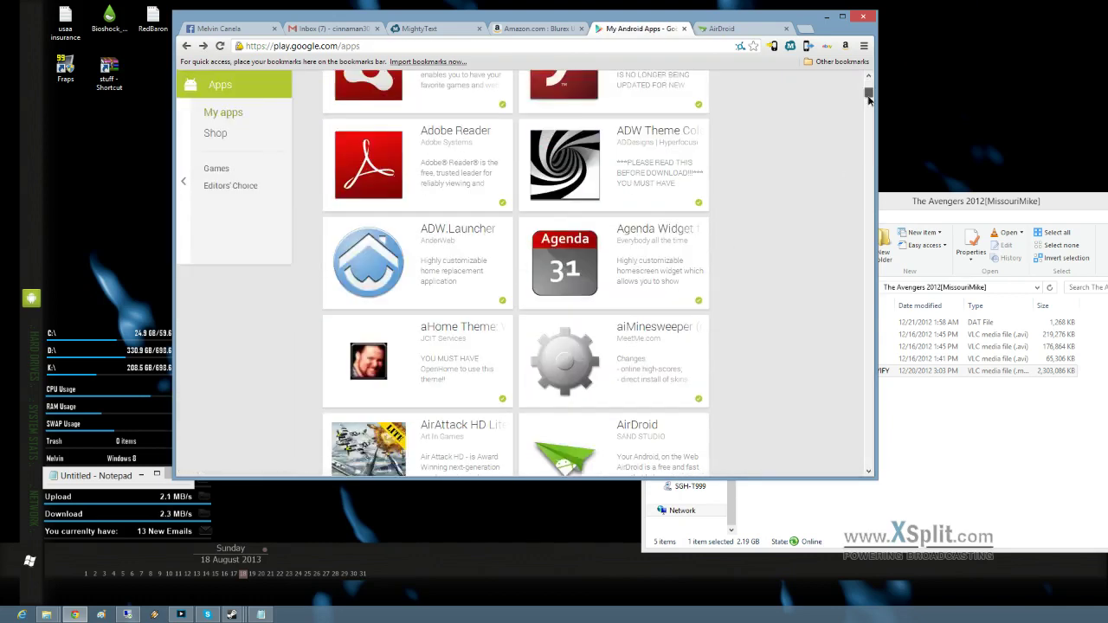
{"action": "left_click_drag", "start_coordinate": [869, 105], "coordinate": [847, 346]}
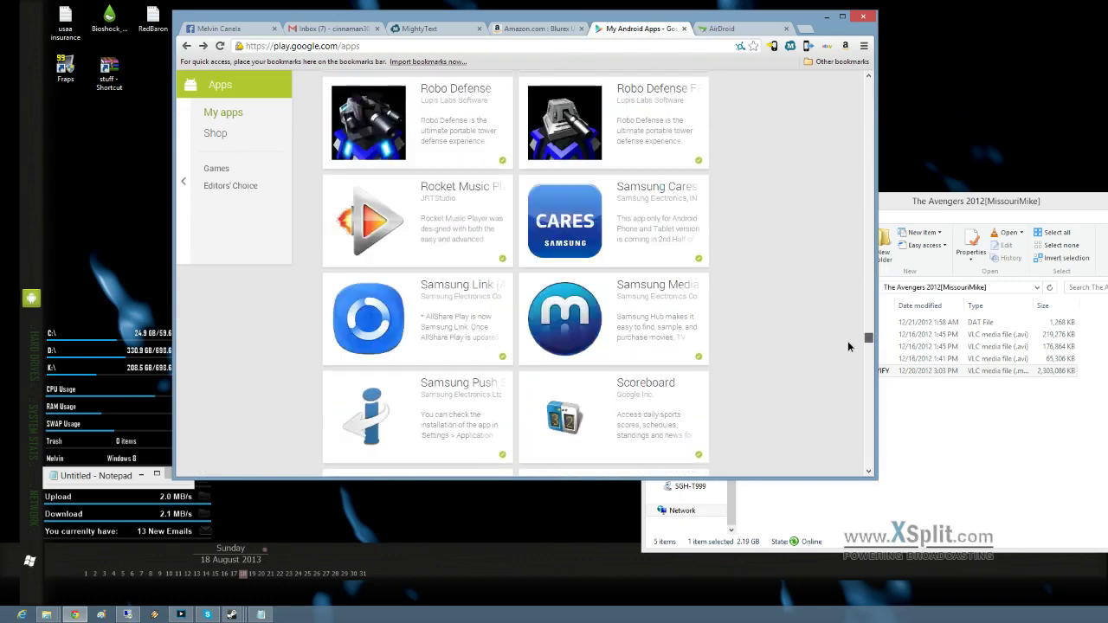
{"action": "scroll", "coordinate": [818, 329], "scroll_direction": "down", "scroll_amount": 10}
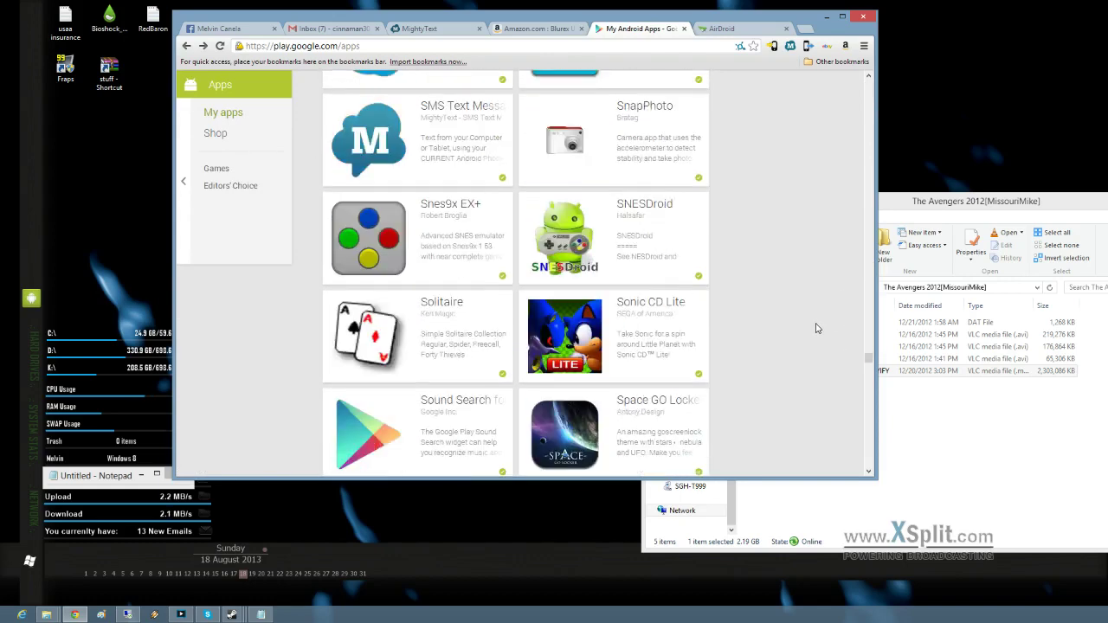
{"action": "scroll", "coordinate": [818, 329], "scroll_direction": "up", "scroll_amount": 3}
{"action": "scroll", "coordinate": [818, 329], "scroll_direction": "down", "scroll_amount": 3}
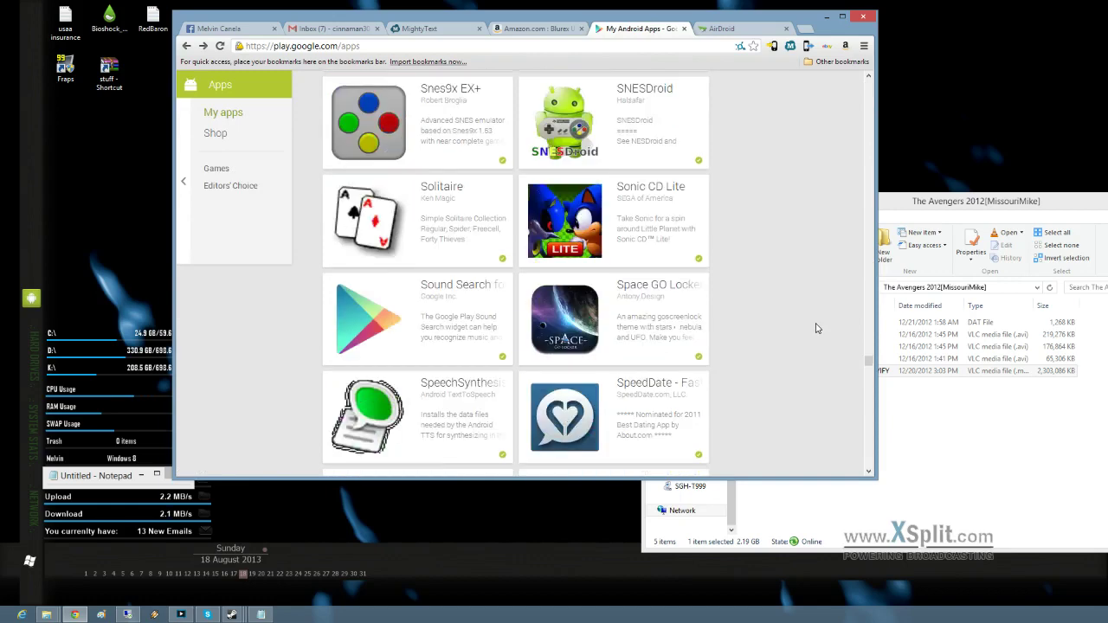
{"action": "scroll", "coordinate": [814, 328], "scroll_direction": "down", "scroll_amount": 3}
{"action": "scroll", "coordinate": [815, 328], "scroll_direction": "down", "scroll_amount": 2}
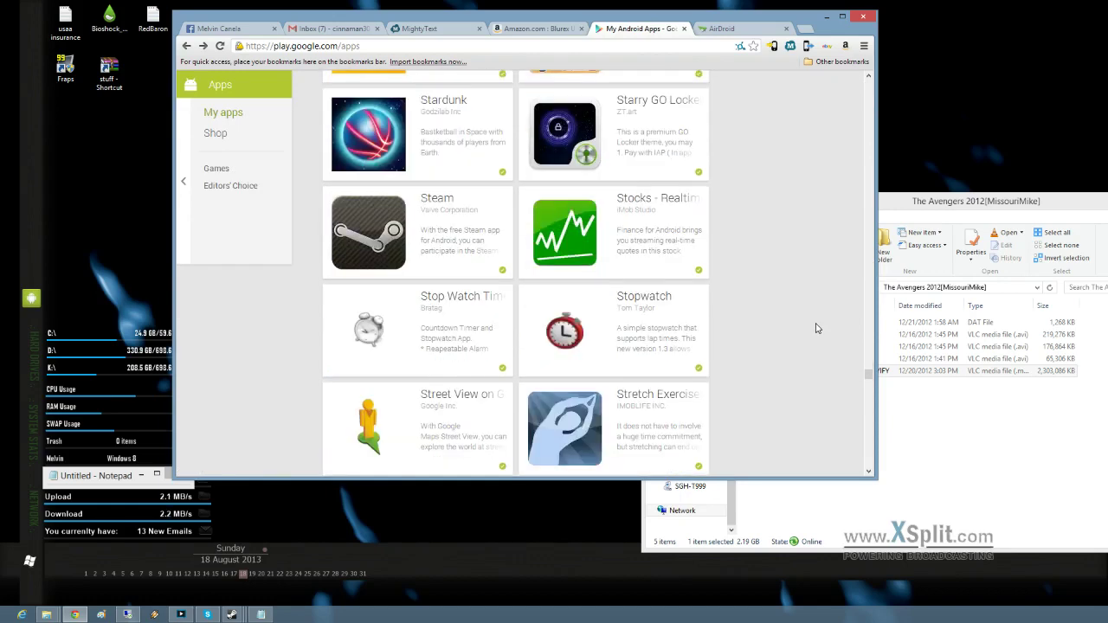
{"action": "scroll", "coordinate": [814, 328], "scroll_direction": "down", "scroll_amount": 2}
{"action": "scroll", "coordinate": [815, 328], "scroll_direction": "down", "scroll_amount": 3}
{"action": "scroll", "coordinate": [815, 328], "scroll_direction": "down", "scroll_amount": 2}
{"action": "scroll", "coordinate": [814, 328], "scroll_direction": "down", "scroll_amount": 3}
Check the Avengers upload at 15% in AirDroid and shift its progress window right.
{"action": "left_click", "coordinate": [731, 30]}
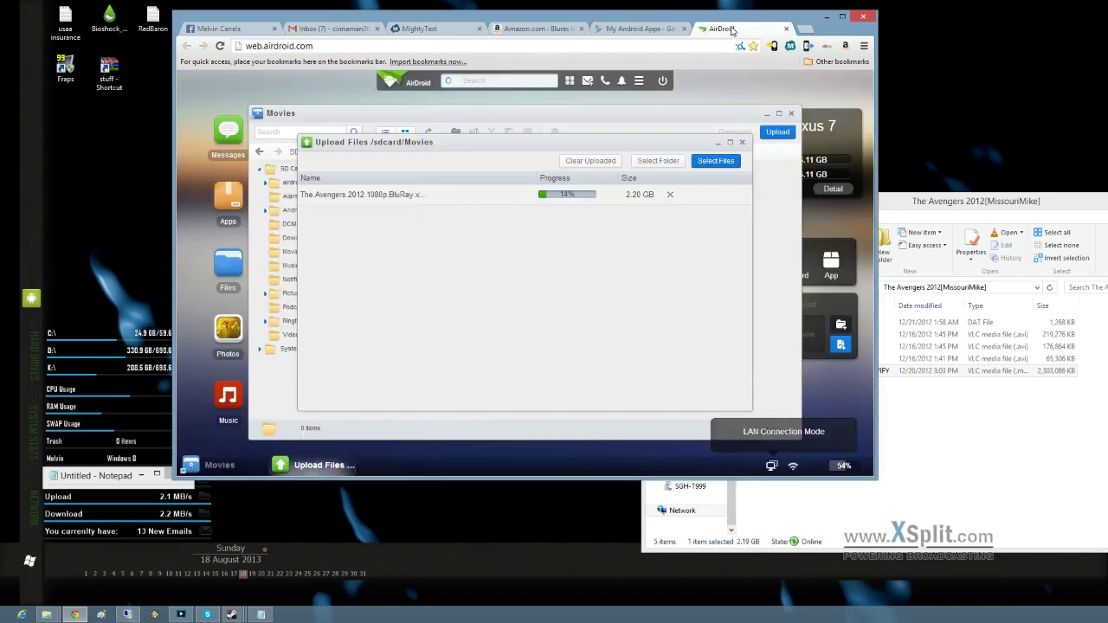
{"action": "left_click", "coordinate": [638, 31]}
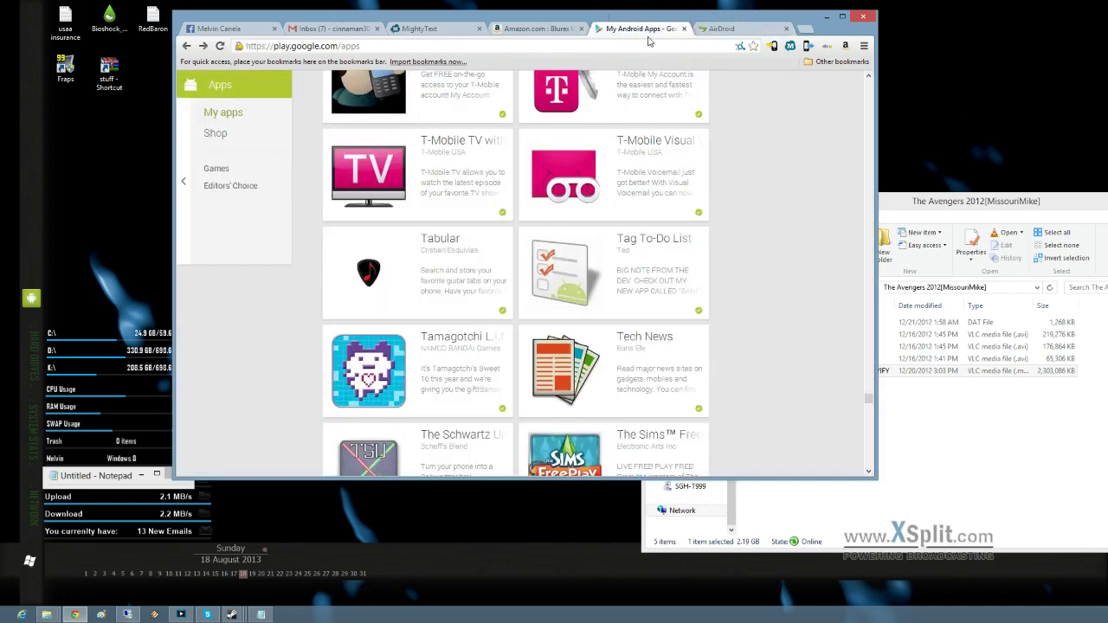
{"action": "left_click", "coordinate": [734, 31]}
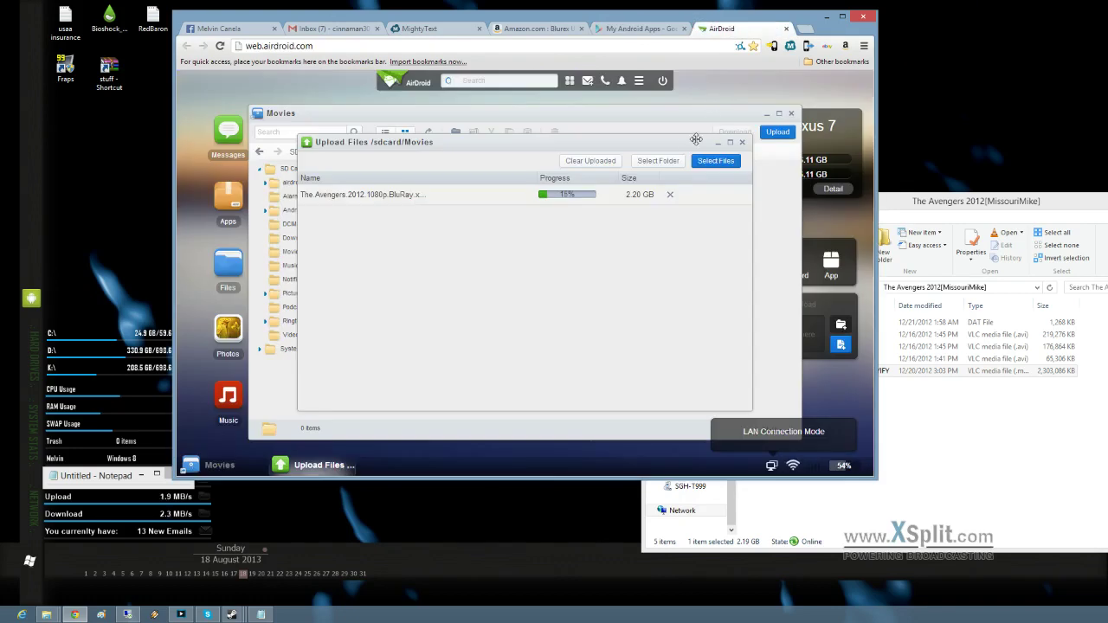
{"action": "mouse_move", "coordinate": [679, 144]}
{"action": "left_mouse_down"}
{"action": "mouse_move", "coordinate": [742, 154]}
{"action": "mouse_move", "coordinate": [747, 90]}
{"action": "left_mouse_up"}
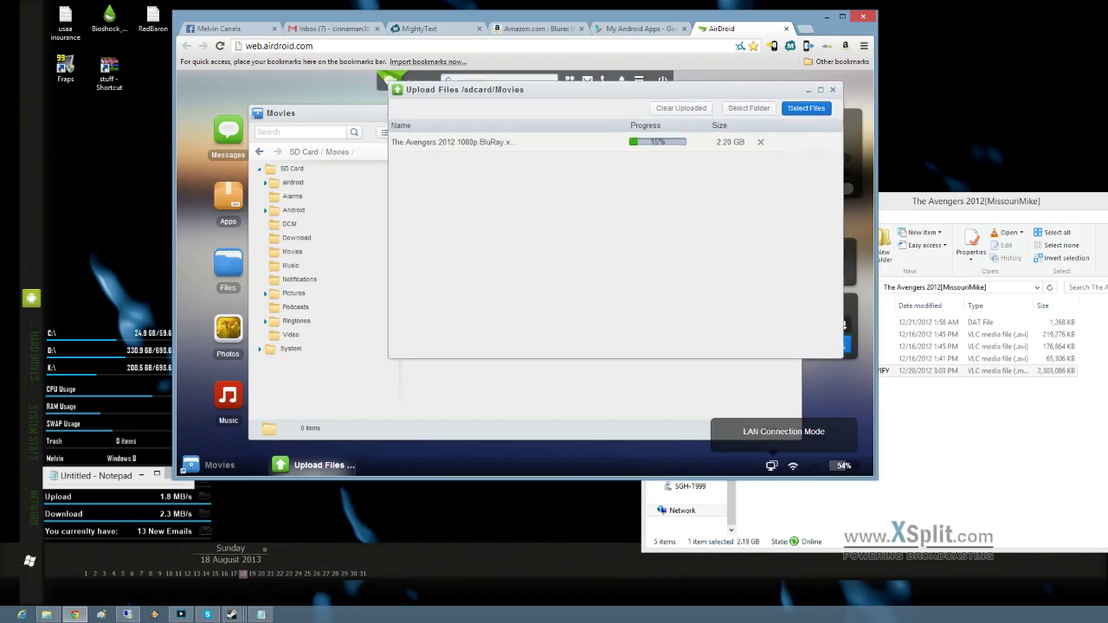